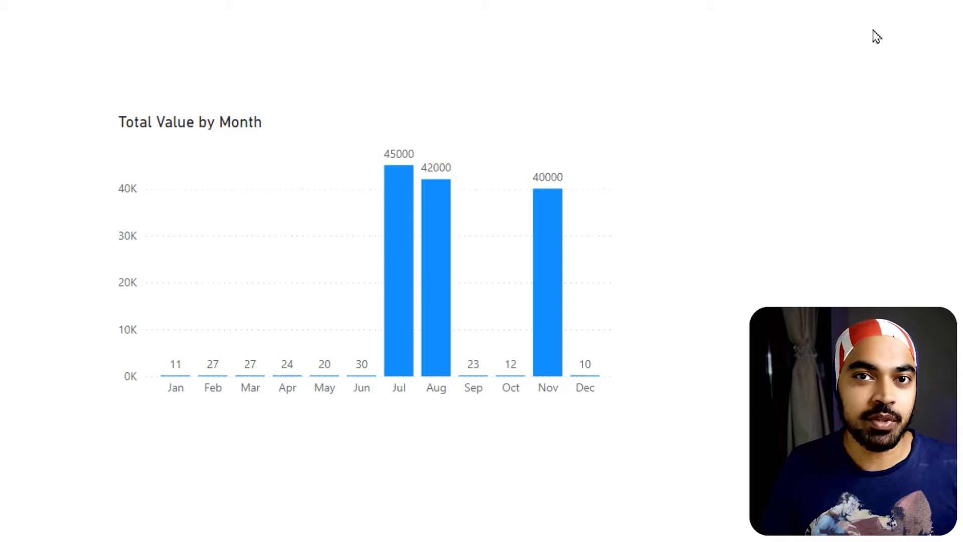
Select the Total Value by Month chart and mark up its bars on screen.
left_click(281, 133)
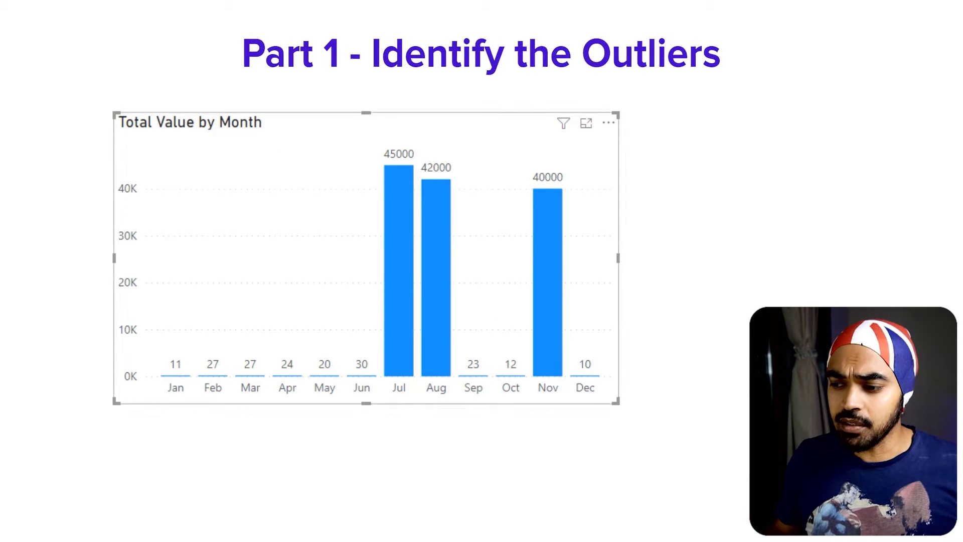
left_click_drag(390, 295, 406, 278)
left_click_drag(430, 270, 448, 252)
left_click_drag(545, 293, 557, 287)
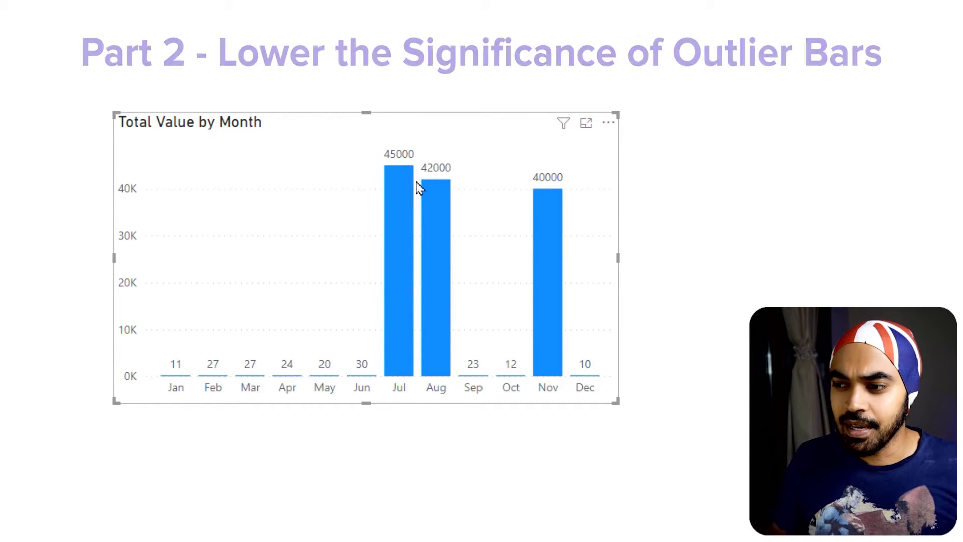
left_click_drag(375, 143, 428, 171)
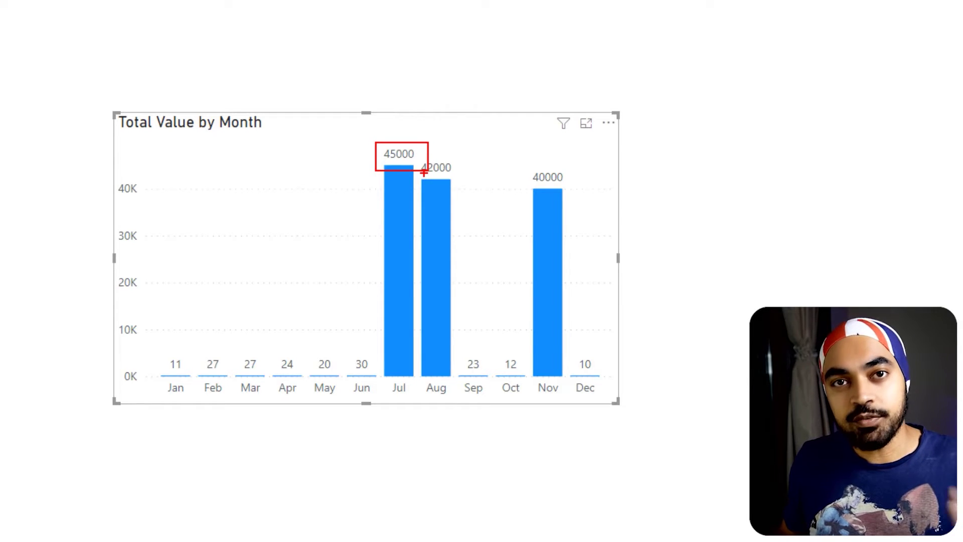
mouse_move(157, 349)
left_mouse_down()
mouse_move(177, 361)
mouse_move(384, 384)
left_mouse_up()
key("Escape")
Annotate the underlying table's Month, Value and Index (1 to 12) columns.
key("ctrl+2")
mouse_move(368, 273)
left_mouse_down()
mouse_move(390, 276)
mouse_move(367, 269)
mouse_move(388, 276)
mouse_move(379, 266)
mouse_move(416, 265)
left_mouse_up()
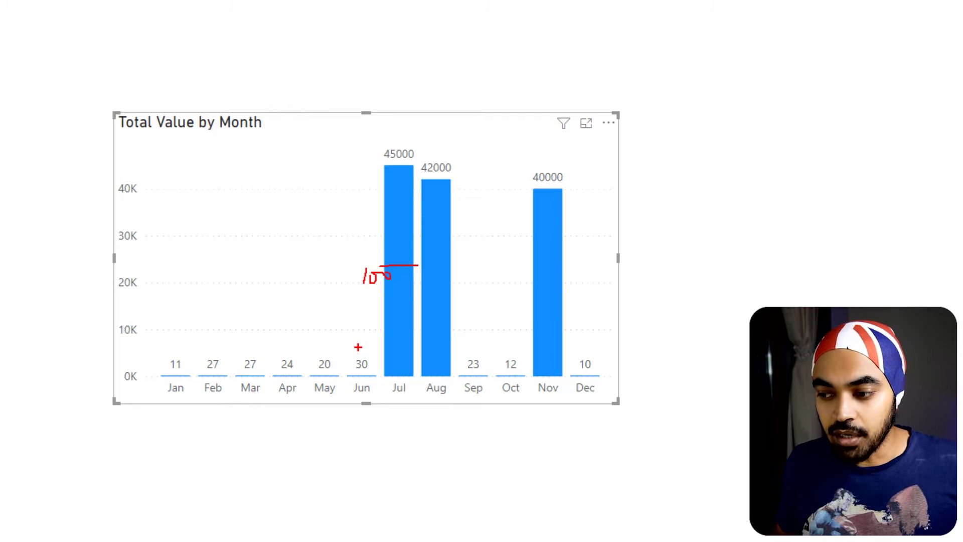
left_click_drag(383, 272, 385, 366)
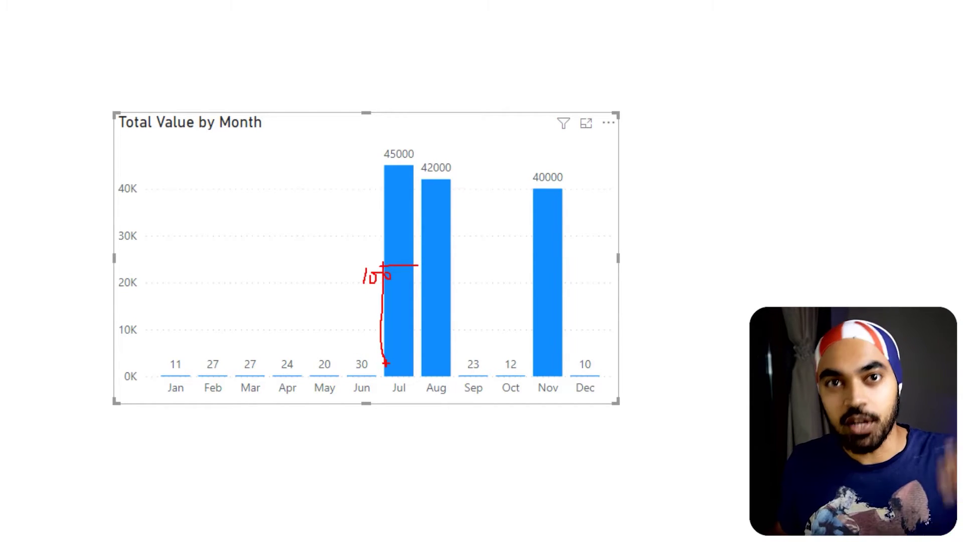
mouse_move(384, 261)
left_mouse_down()
mouse_move(418, 290)
mouse_move(414, 384)
left_mouse_up()
mouse_move(347, 322)
left_mouse_down()
mouse_move(373, 341)
mouse_move(347, 351)
left_mouse_up()
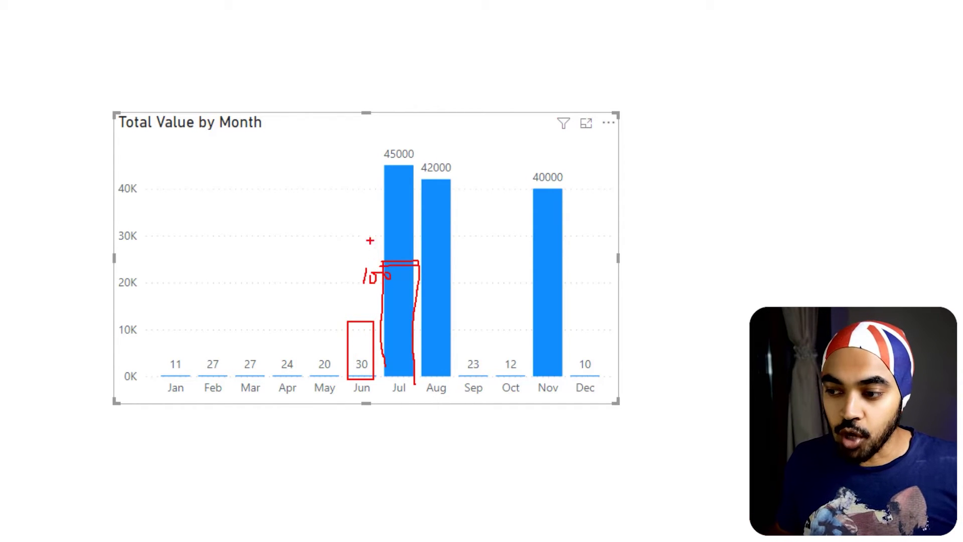
mouse_move(363, 236)
left_mouse_down()
mouse_move(360, 255)
mouse_move(390, 246)
left_mouse_up()
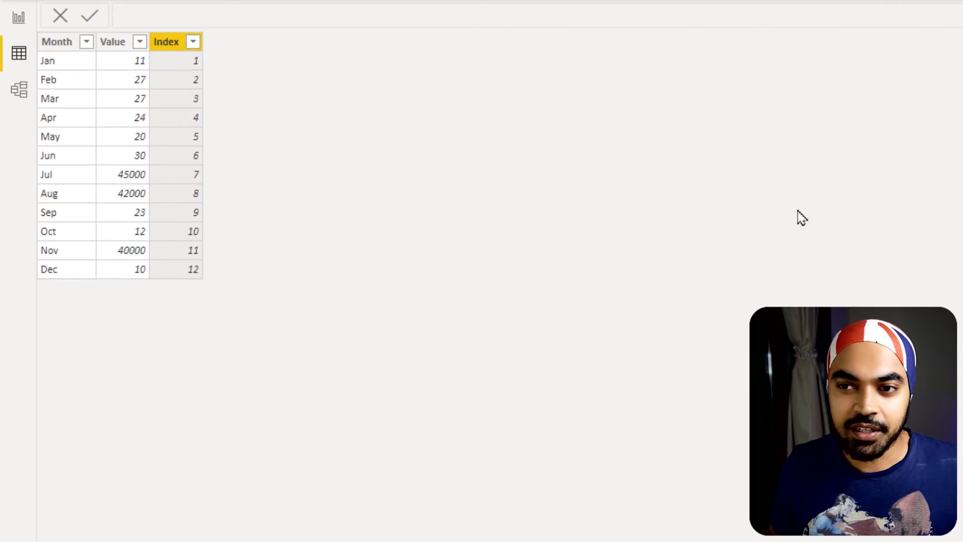
Highlight the Month, Value and Index columns and mark the outlier Values 45000, 42000, 40000.
left_click(59, 43)
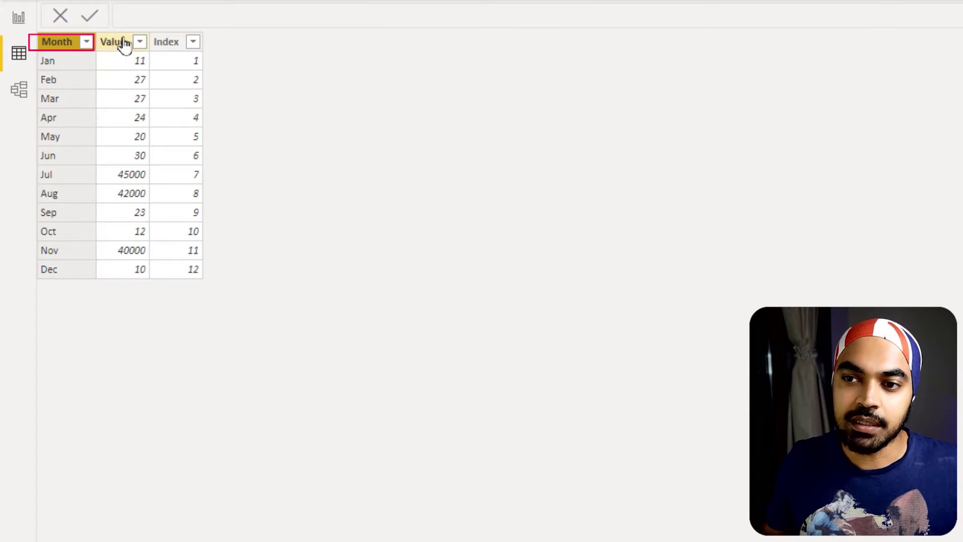
left_click(125, 43)
left_click(172, 43)
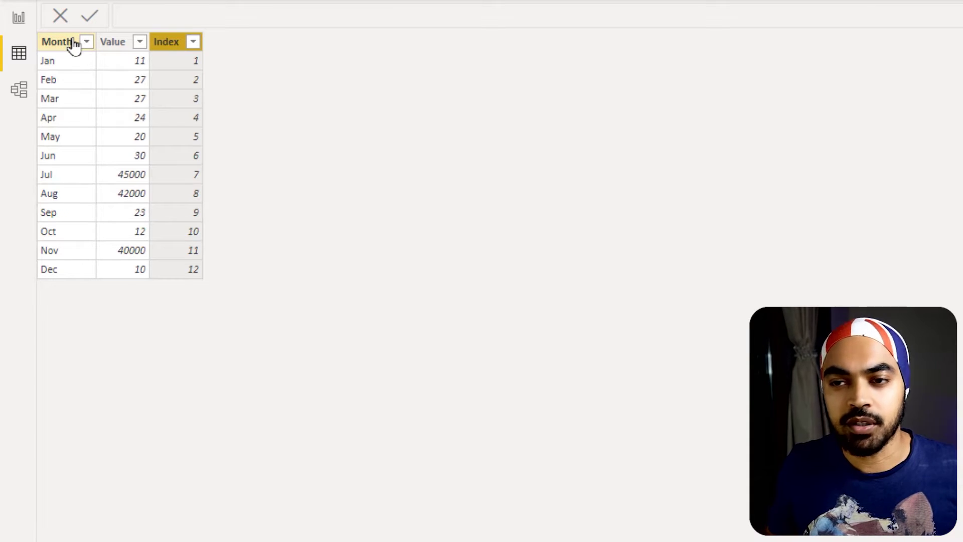
left_click_drag(106, 159, 150, 204)
left_click_drag(106, 243, 151, 262)
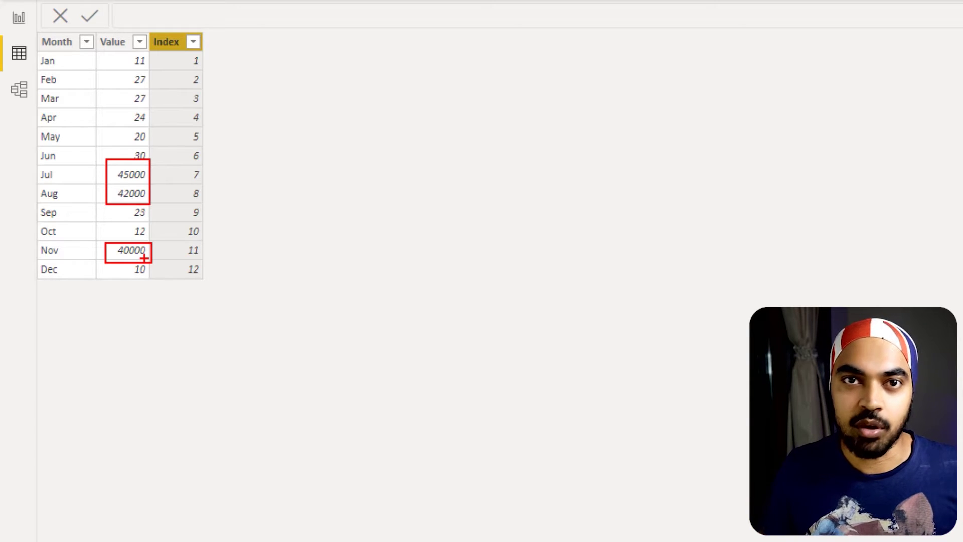
key("Escape")
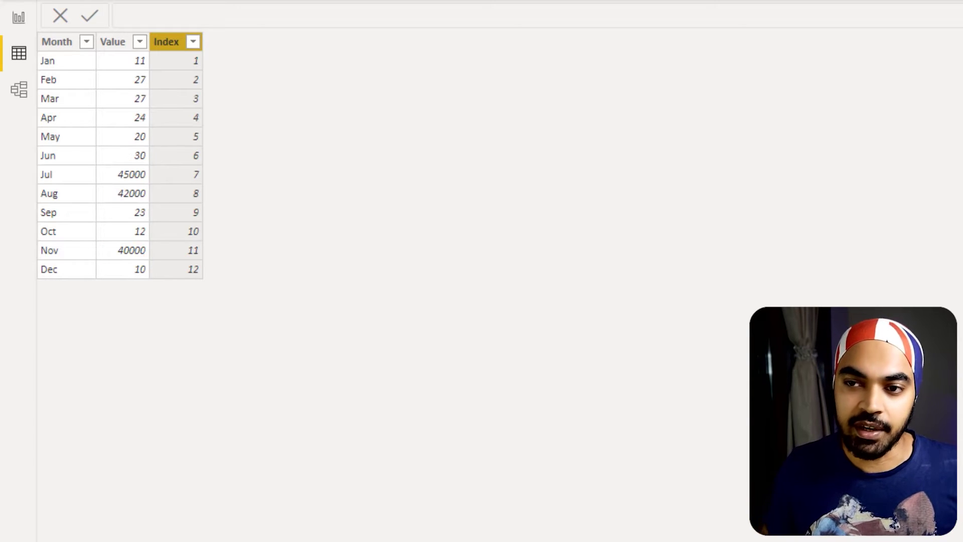
Back on the report page, nudge the monthly Total Value table slightly left.
left_click(20, 18)
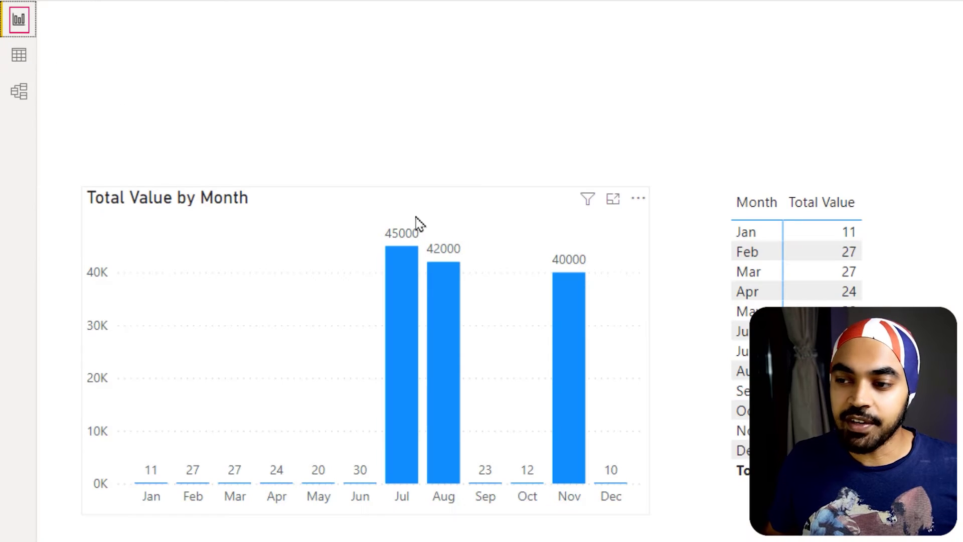
left_click(351, 204)
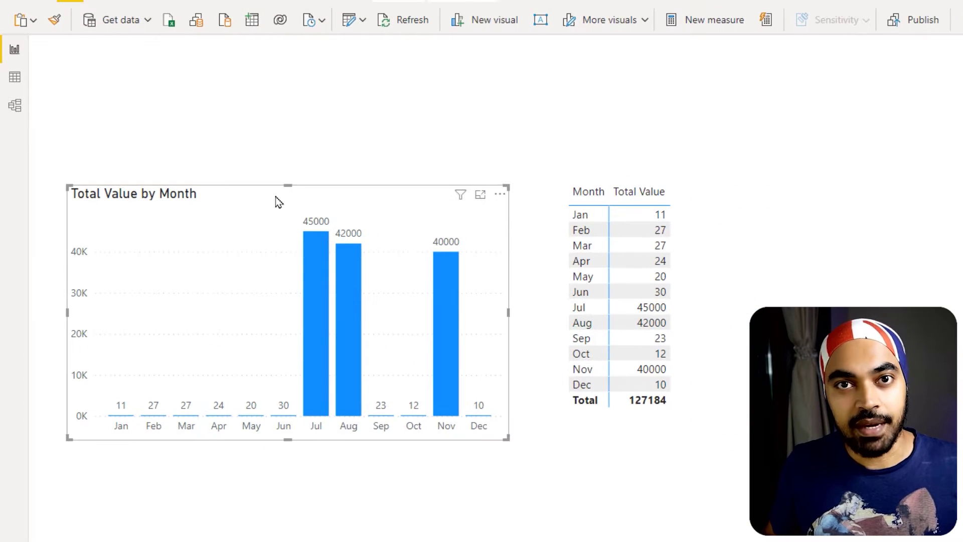
left_click(728, 272)
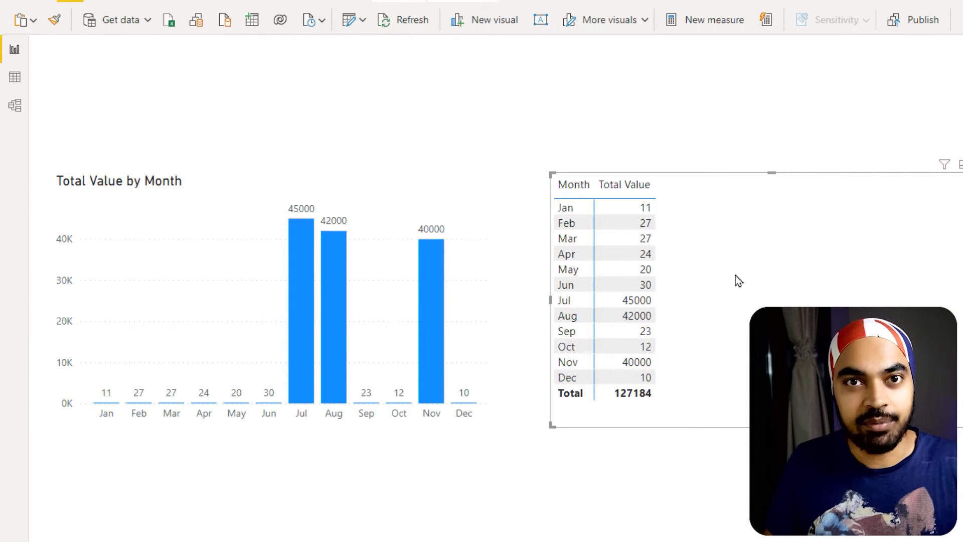
key("Left")
key("Left")
key("Left")
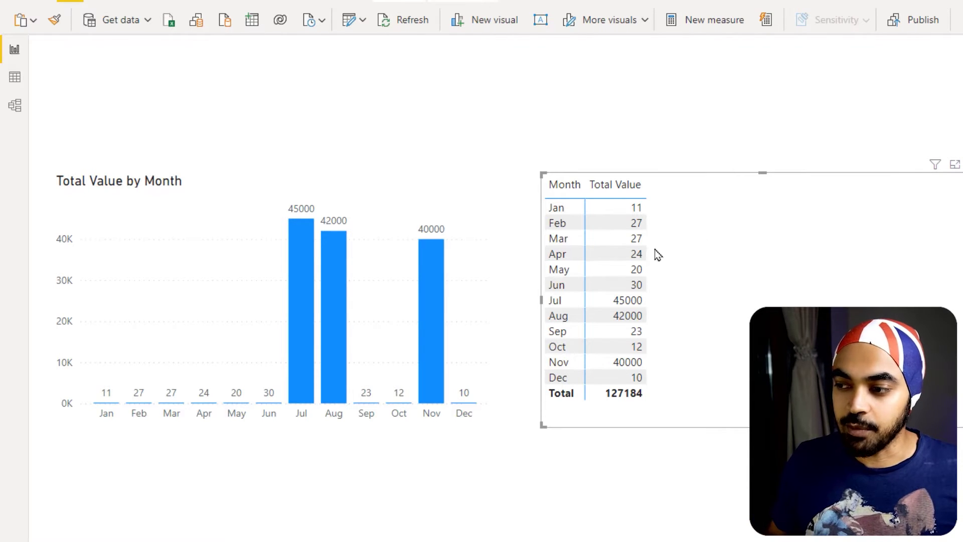
Annotate the table's monthly values and its 127184 grand total.
key("ctrl+2")
left_click_drag(649, 207, 670, 232)
mouse_move(643, 366)
left_mouse_down()
mouse_move(619, 363)
mouse_move(620, 383)
mouse_move(652, 369)
left_mouse_up()
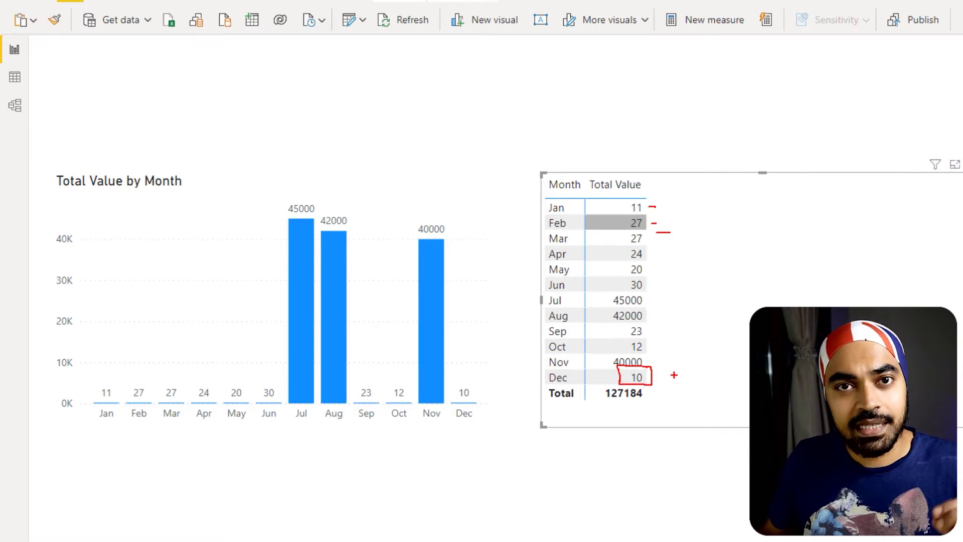
mouse_move(660, 371)
left_mouse_down()
mouse_move(672, 382)
mouse_move(661, 383)
left_mouse_up()
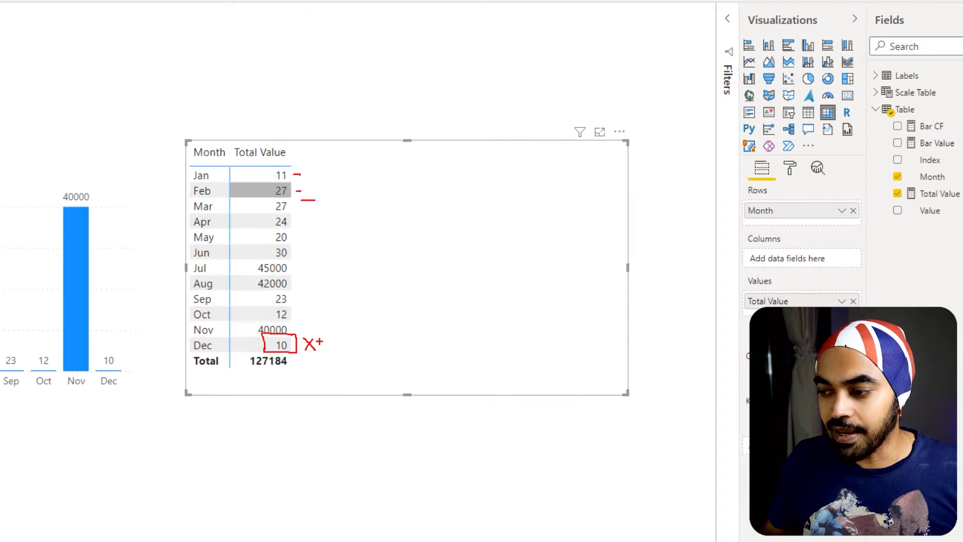
left_click_drag(328, 339, 335, 341)
mouse_move(340, 340)
left_mouse_down()
mouse_move(379, 337)
mouse_move(380, 346)
left_mouse_up()
mouse_move(387, 332)
left_mouse_down()
mouse_move(386, 348)
mouse_move(441, 335)
left_mouse_up()
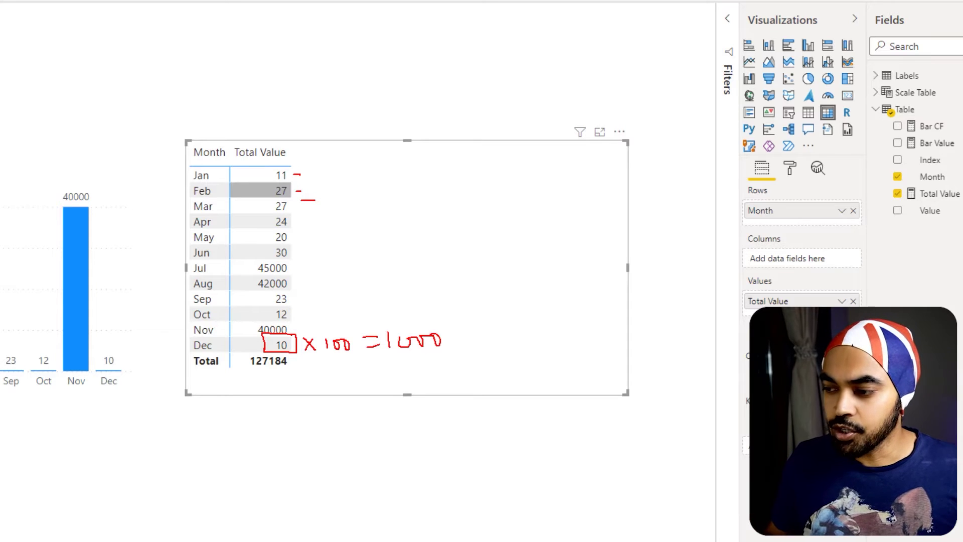
left_click_drag(324, 333, 353, 361)
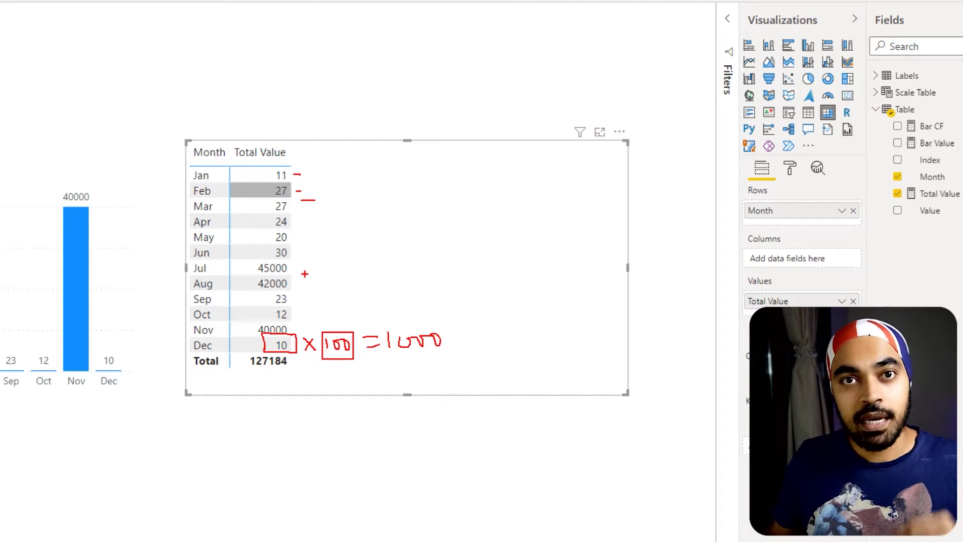
mouse_move(288, 265)
left_mouse_down()
mouse_move(299, 261)
mouse_move(303, 279)
left_mouse_up()
left_click_drag(294, 325, 303, 321)
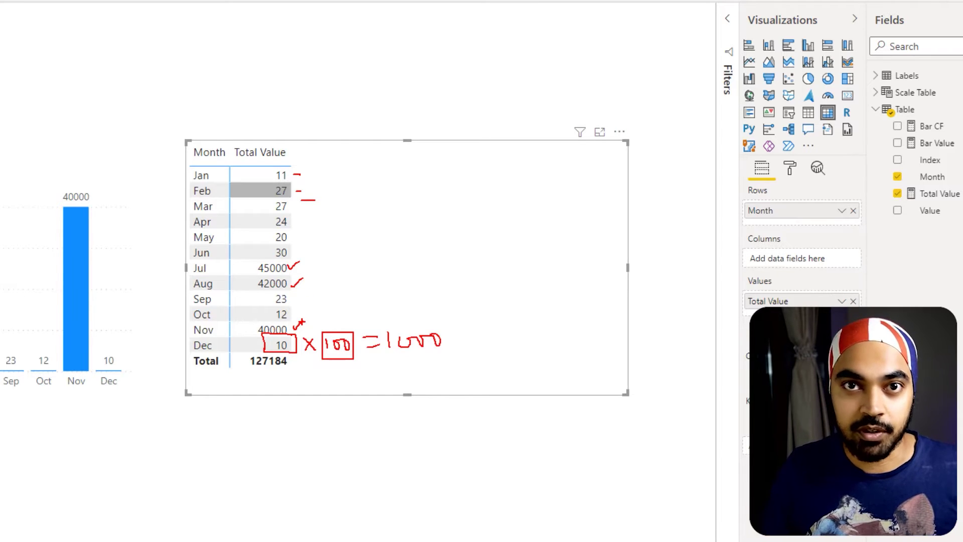
key("Escape")
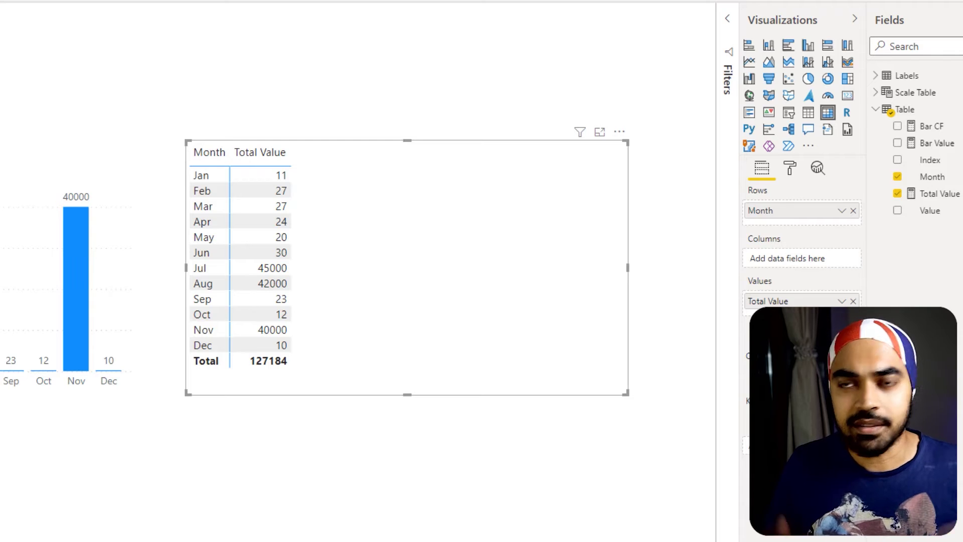
Create a new measure Bar in Table and declare VAR MinValue =.
left_click(921, 109)
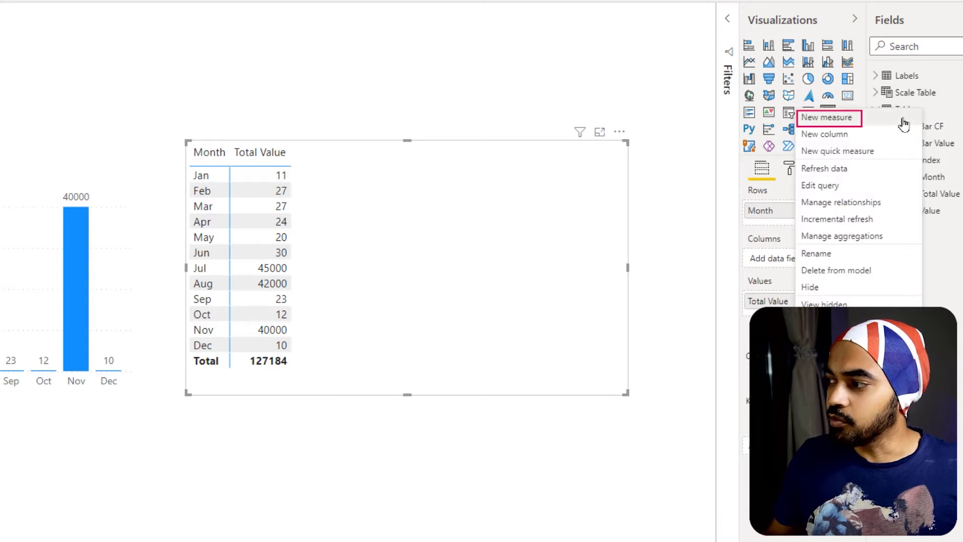
left_click(902, 120)
type("Bar =")
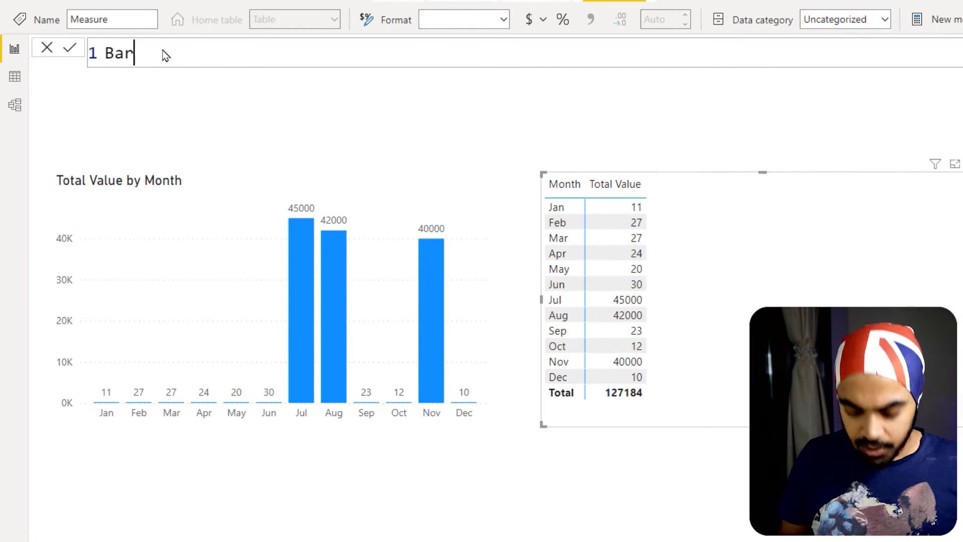
key("Return")
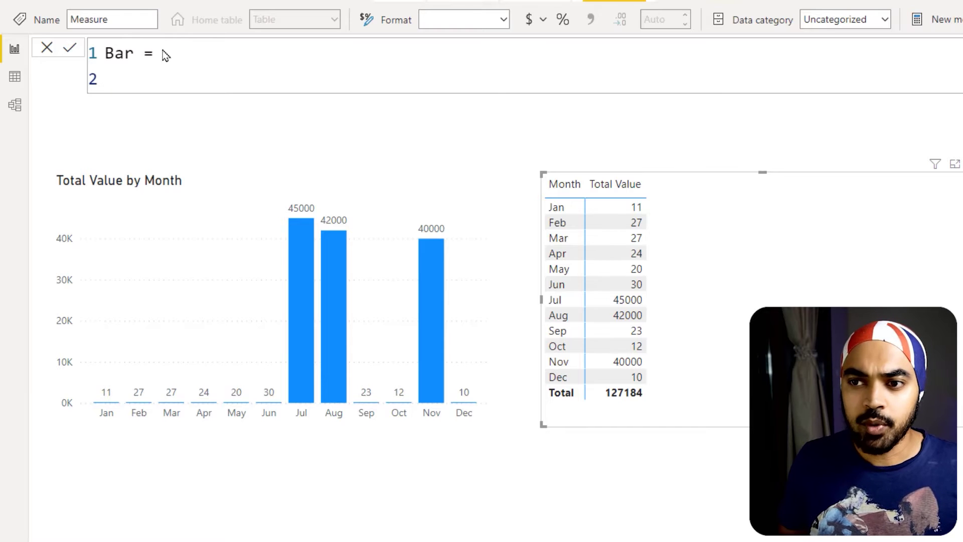
type("VAR")
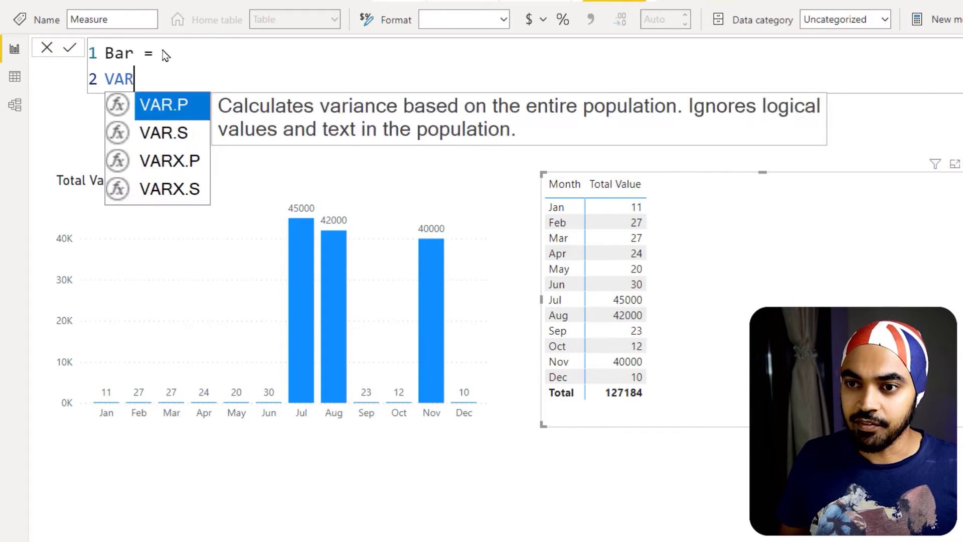
type(" minValue")
key("ctrl+Left")
key("shift+Right")
type("M")
key("End")
type("=")
key("shift+Return")
key("Tab")
Define MinValue as CALCULATE(MIN('Table'[Value]), ALL('Table'[Month], 'Table'[Index])).
type("cal")
key("Tab")
key("shift+Return")
key("Tab")
type("min")
key("Tab")
type("val")
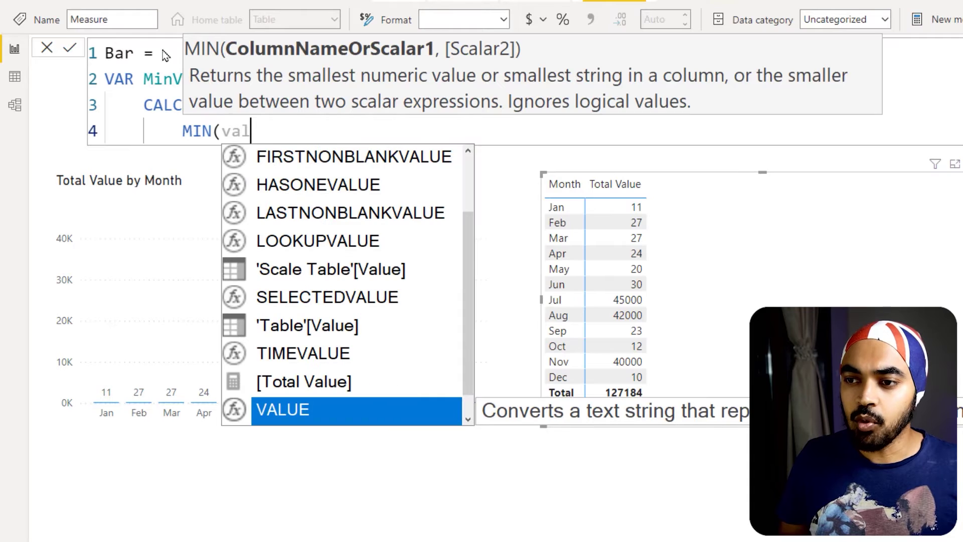
key("Up")
key("Up")
key("Up")
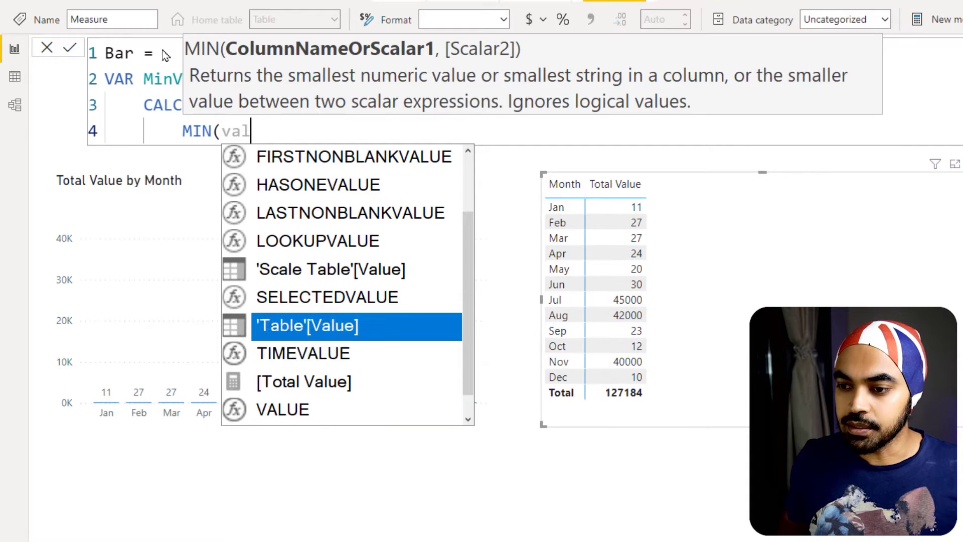
key("Tab")
type("),")
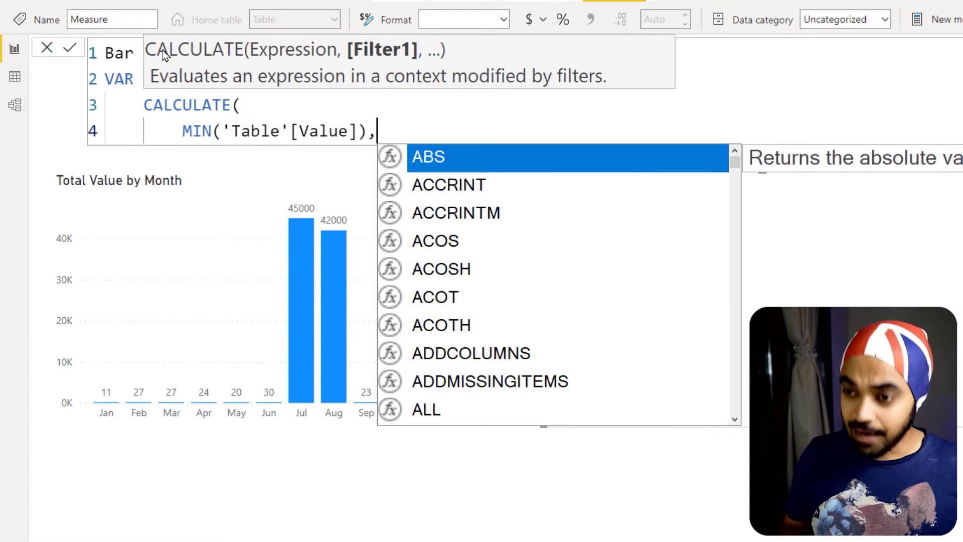
key("shift+Return")
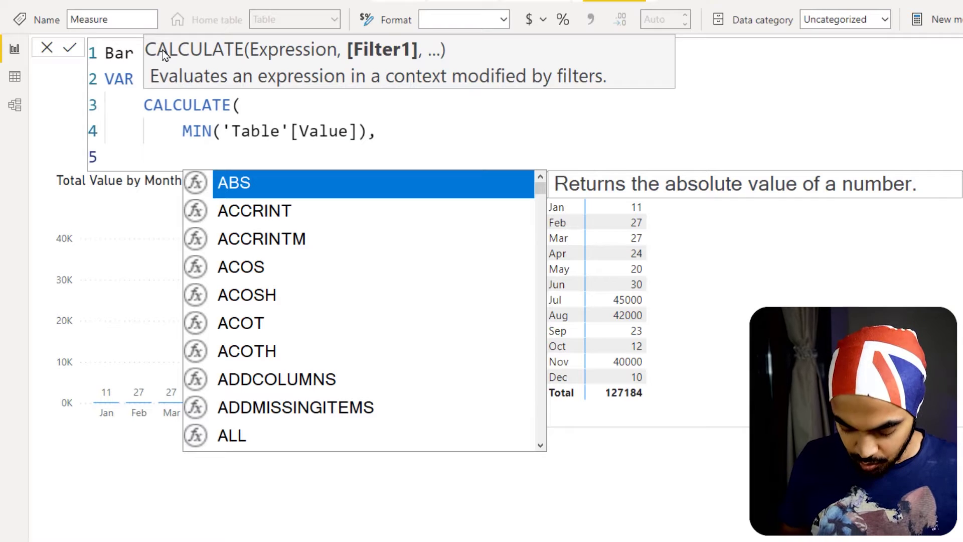
type("a")
key("Tab")
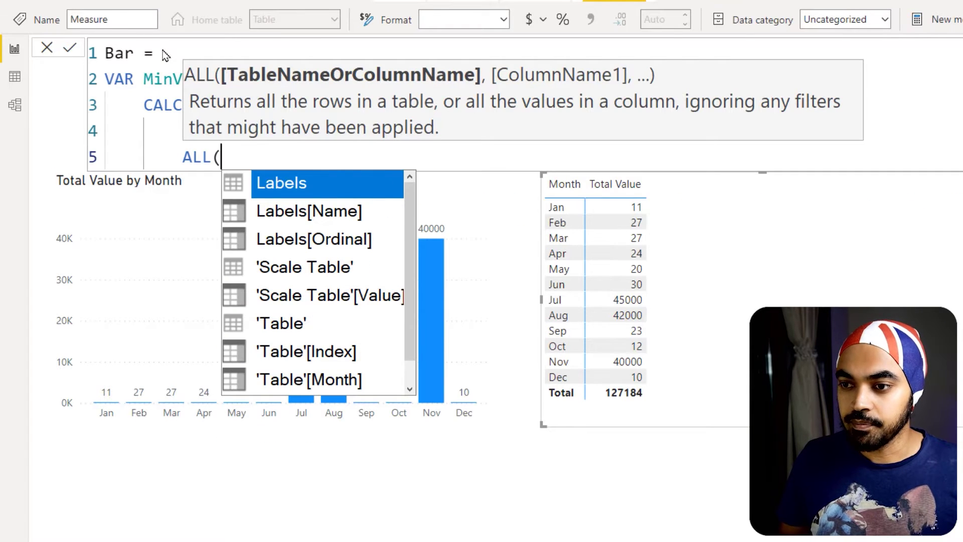
type("mon")
key("Tab")
type(", in")
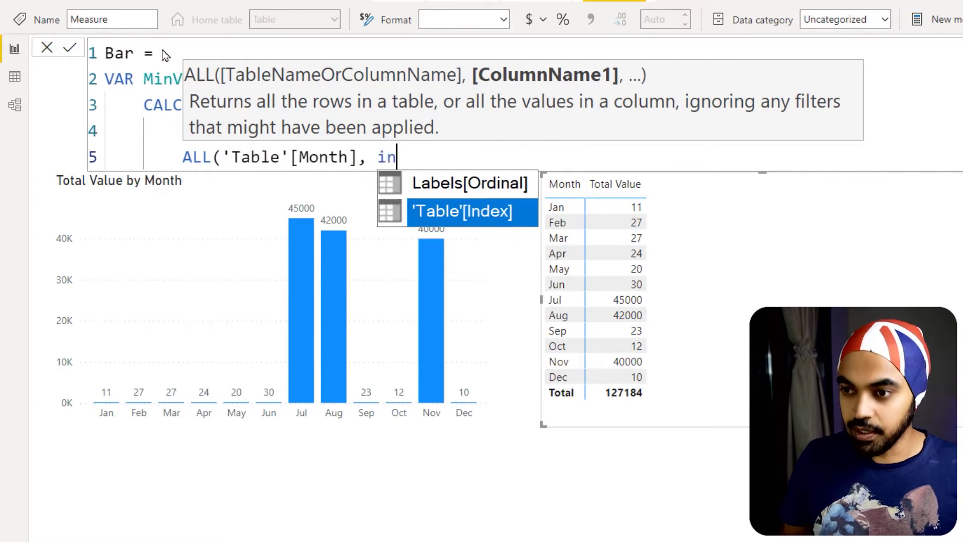
key("Tab")
type(")")
key("shift+Return")
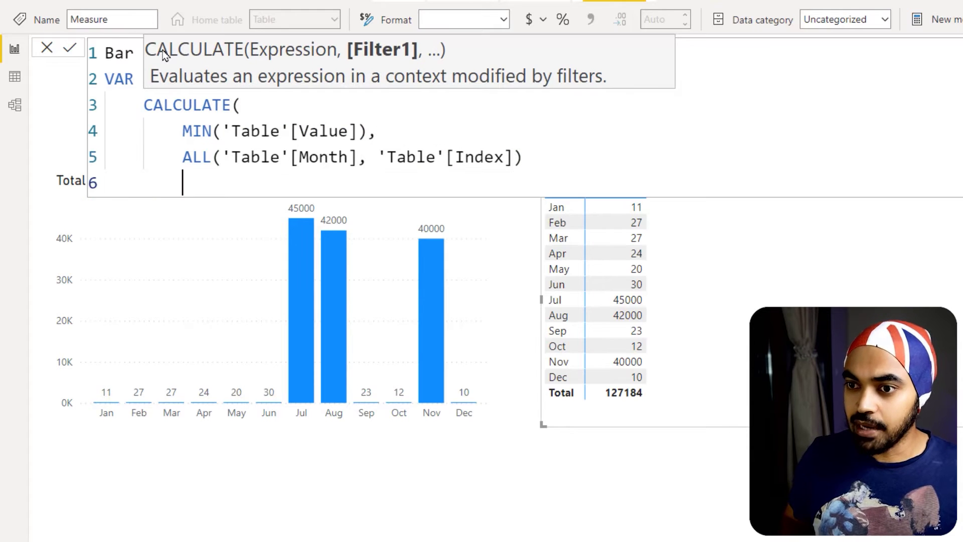
type(")")
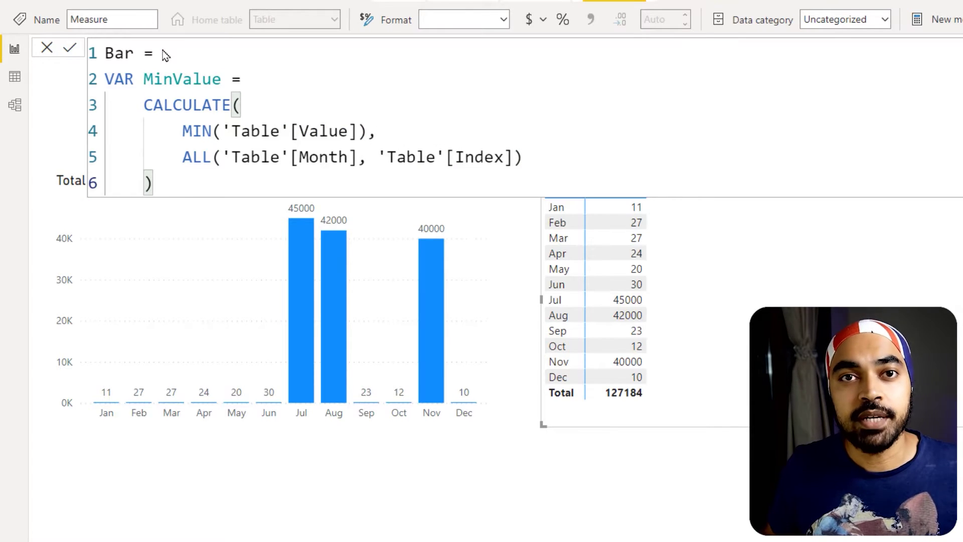
Annotate the Value column and the Month and Index columns used inside ALL.
left_click_drag(611, 192, 656, 391)
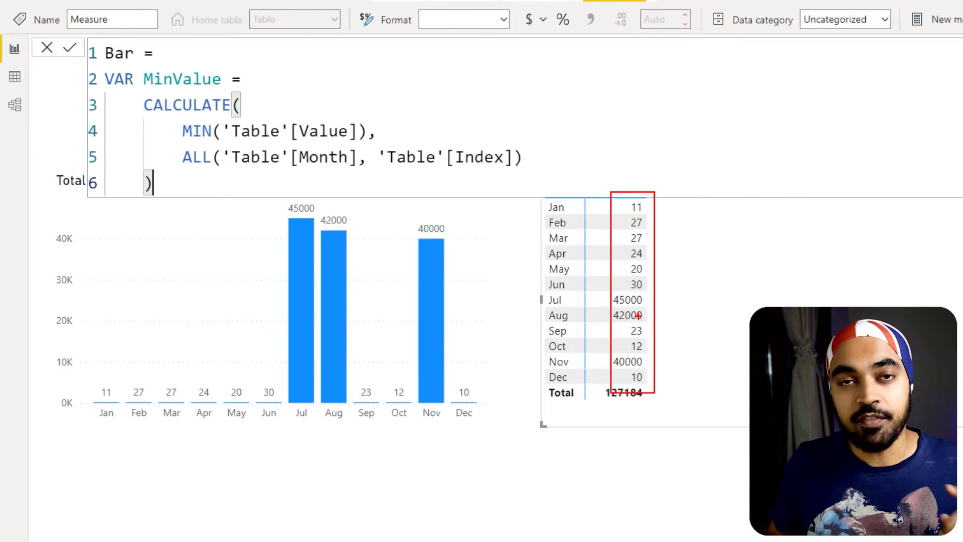
left_click_drag(343, 107, 368, 80)
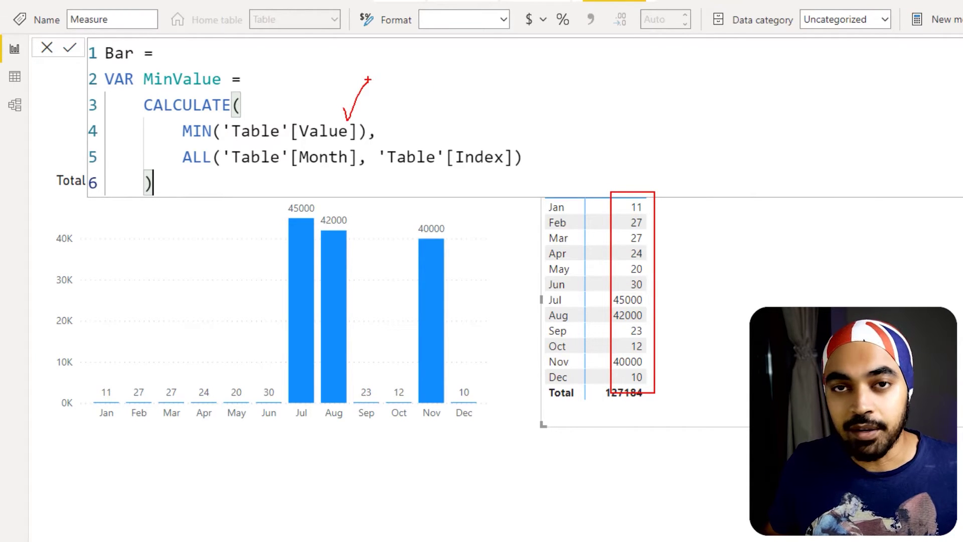
left_click_drag(507, 229, 532, 228)
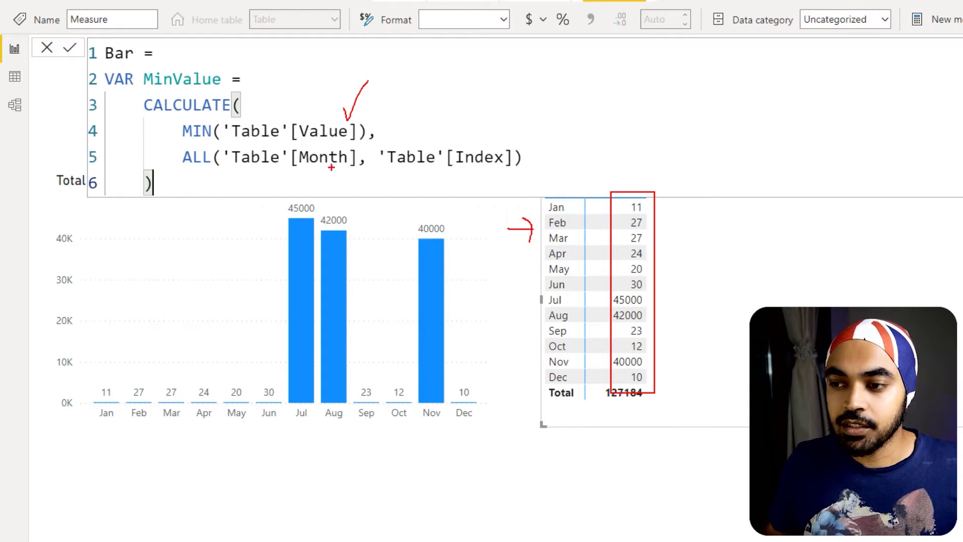
left_click_drag(332, 168, 332, 163)
left_click_drag(448, 169, 447, 195)
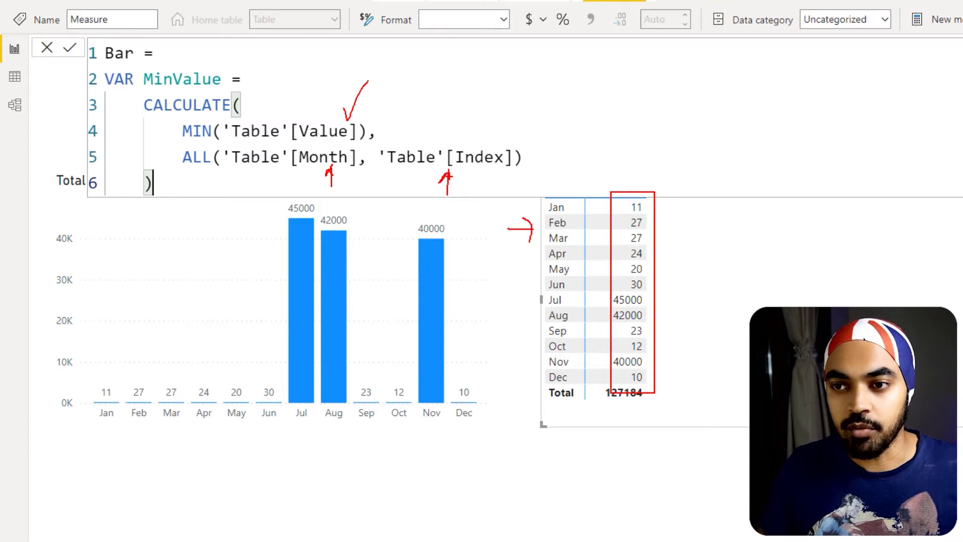
key("Escape")
Finish Bar with RETURN MinValue and add it to the month table, showing 10.
key("shift+Return")
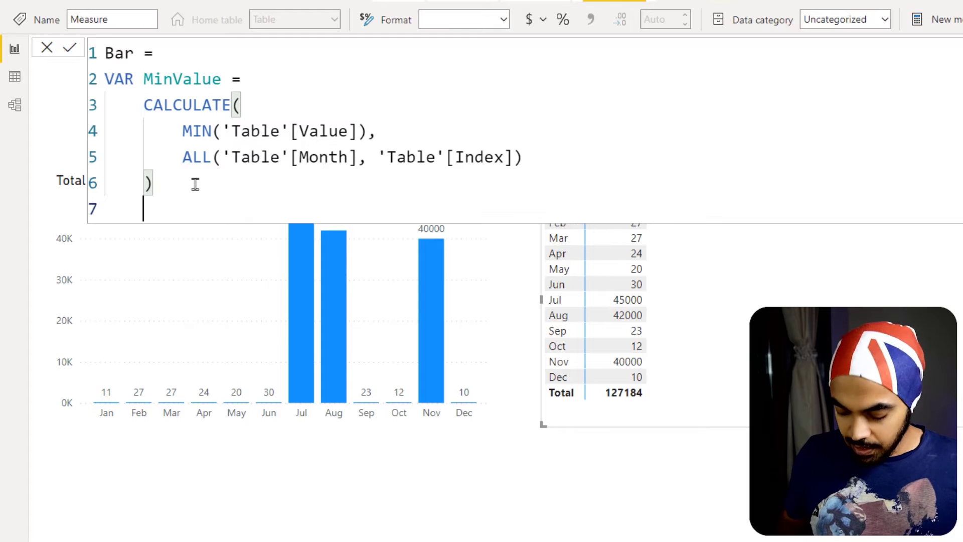
type("RETUR")
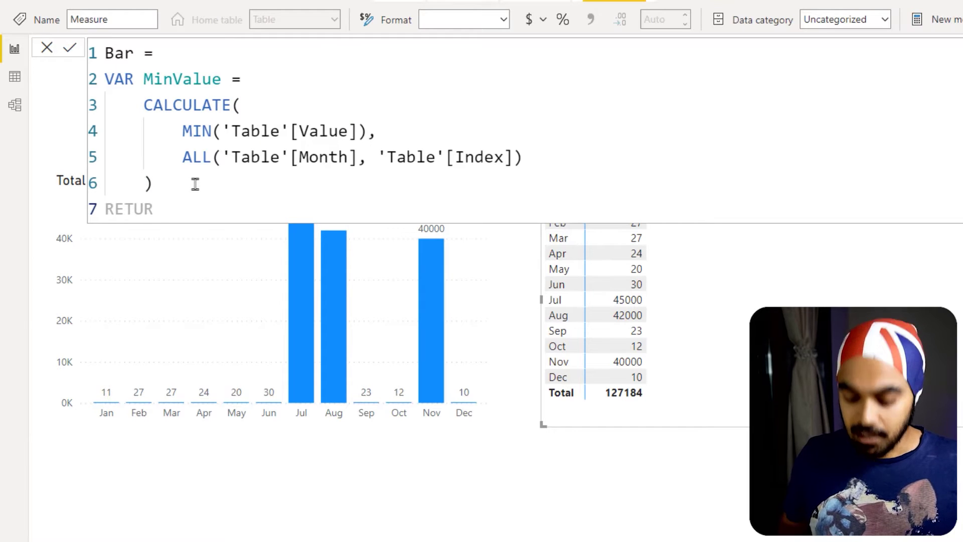
type("N")
key("shift+Return")
key("Tab")
type("m")
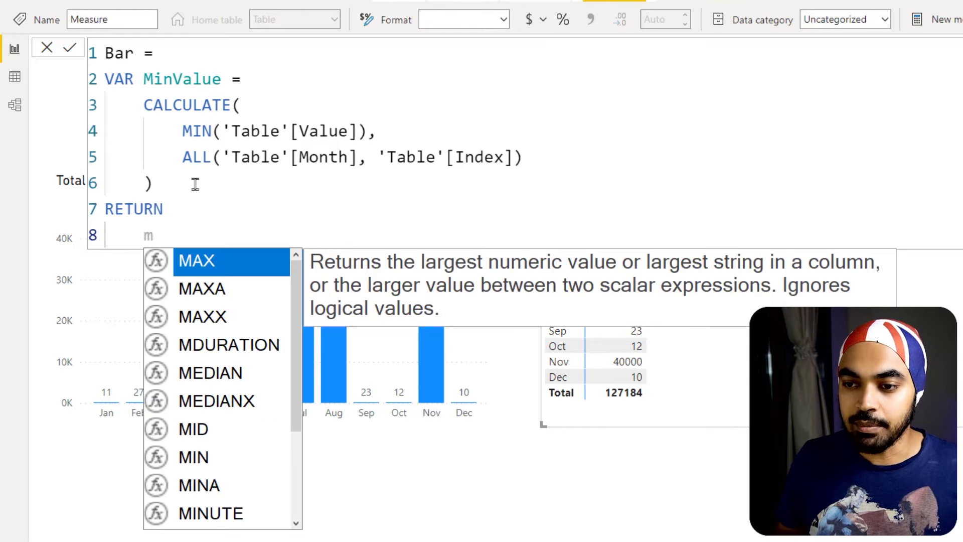
type("in")
key("Down")
key("Down")
key("Down")
key("Tab")
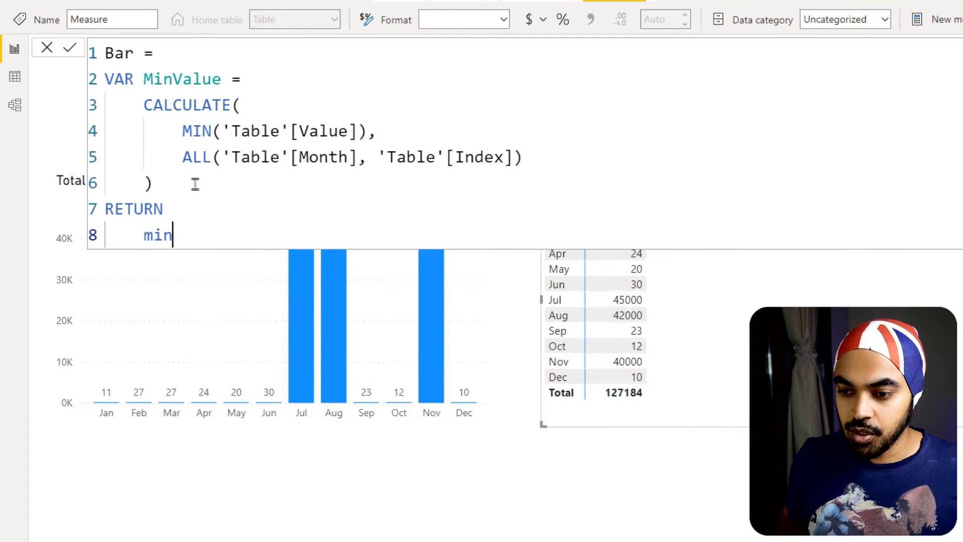
key("Return")
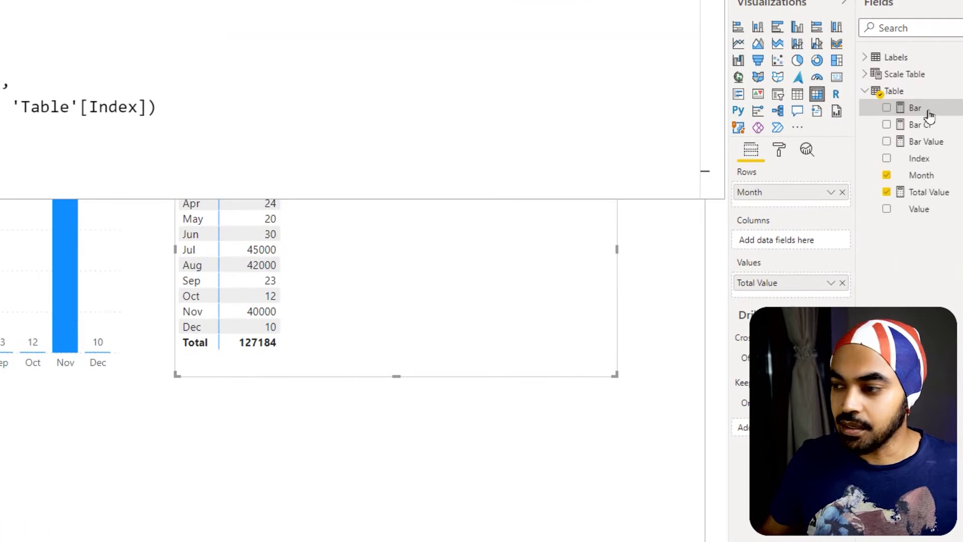
left_click_drag(929, 115, 331, 281)
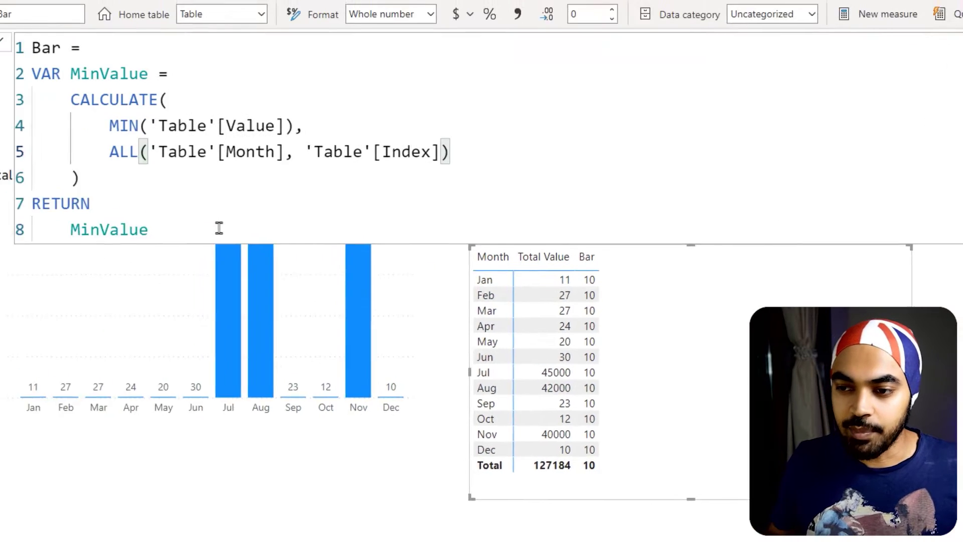
Change Bar's RETURN line to [Total Value] > MinValue * 100.
type("* 100")
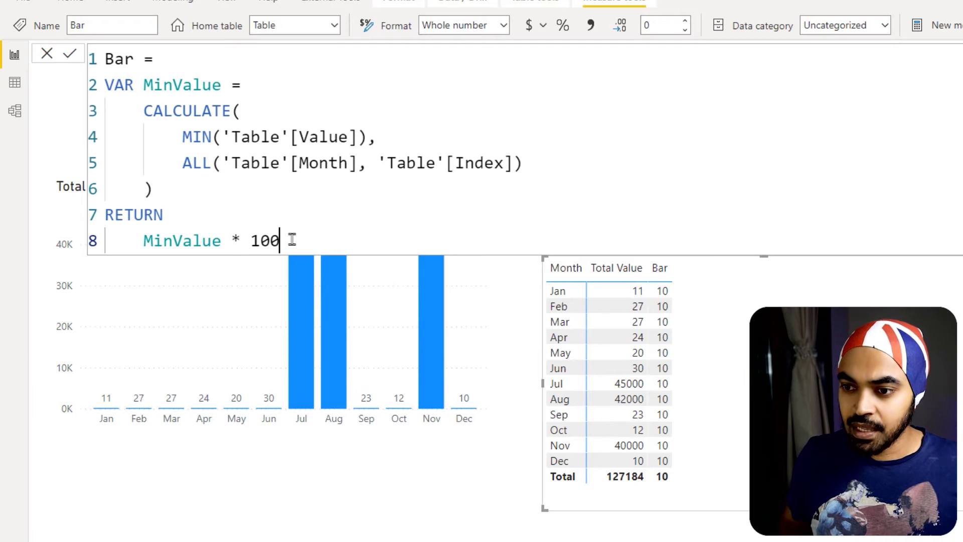
key("Return")
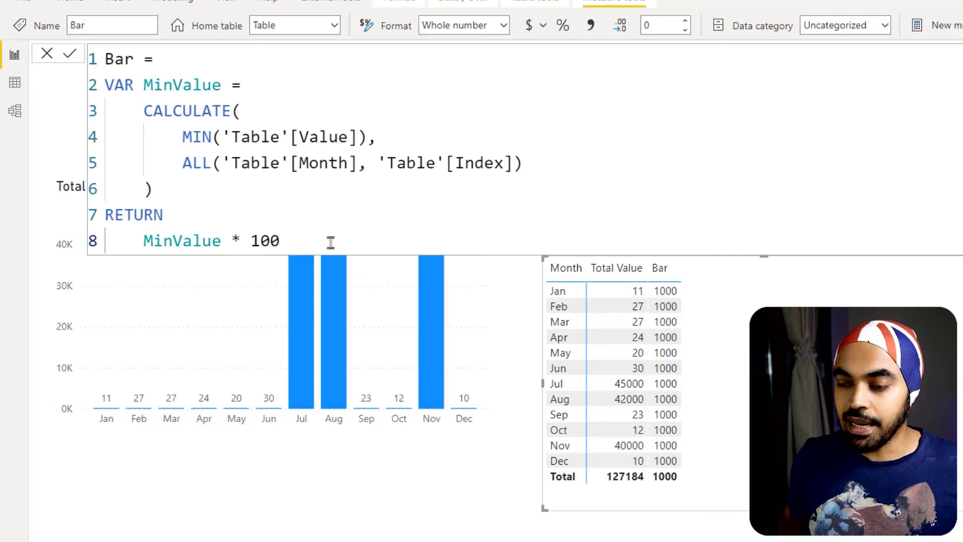
key("ctrl+Left")
key("ctrl+Left")
key("ctrl+Left")
type("tota")
key("Tab")
type(">")
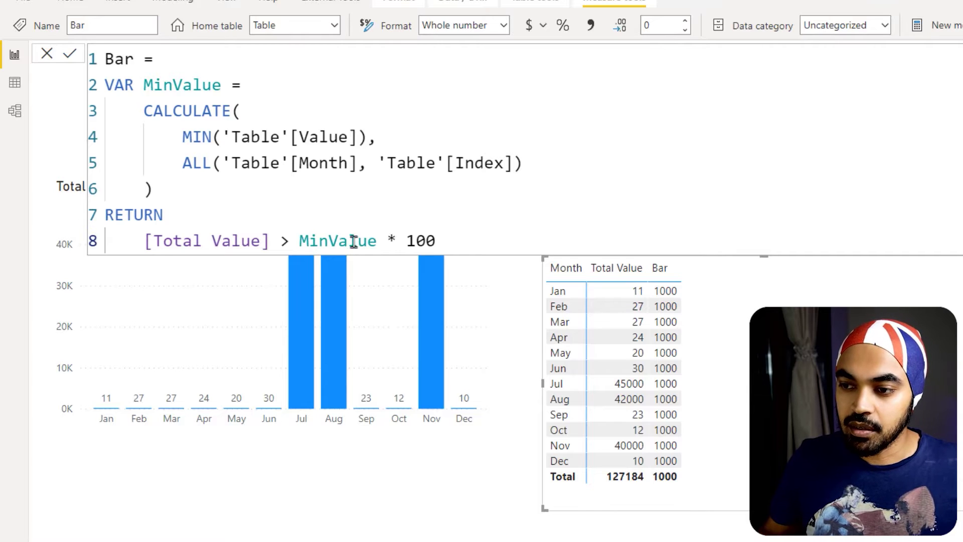
left_click_drag(299, 226, 437, 252)
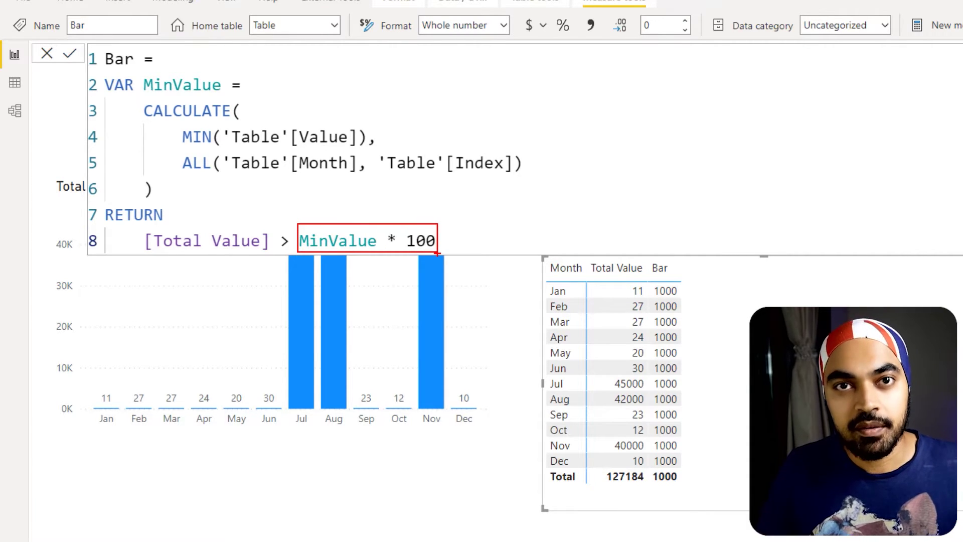
key("Escape")
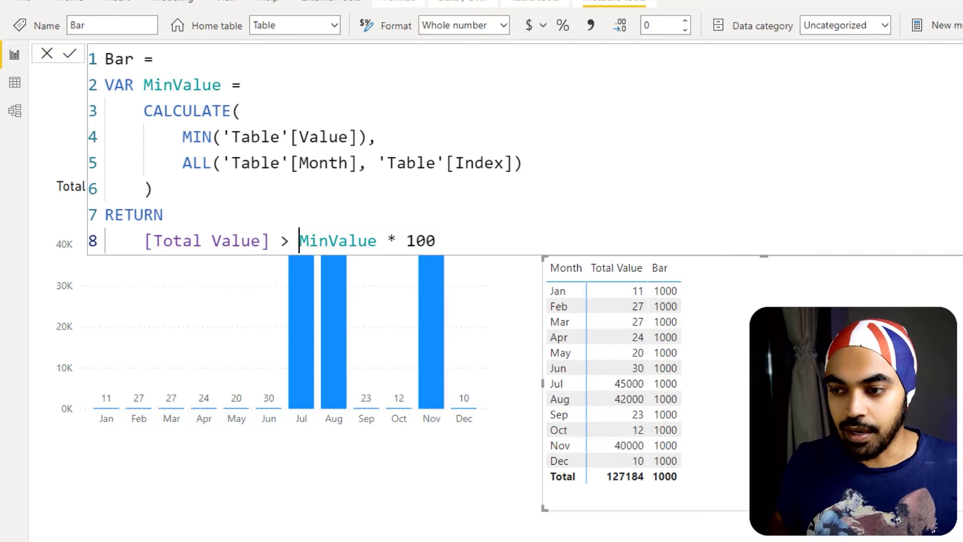
key("Return")
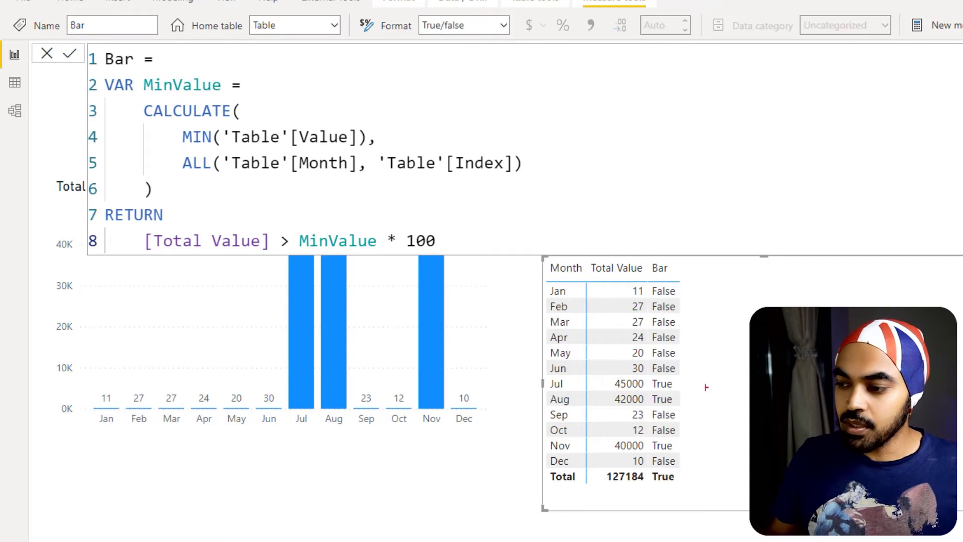
Point out the True results for Jul, Aug and Nov and the tiny Jun bar labelled 30.
left_click_drag(642, 375, 685, 401)
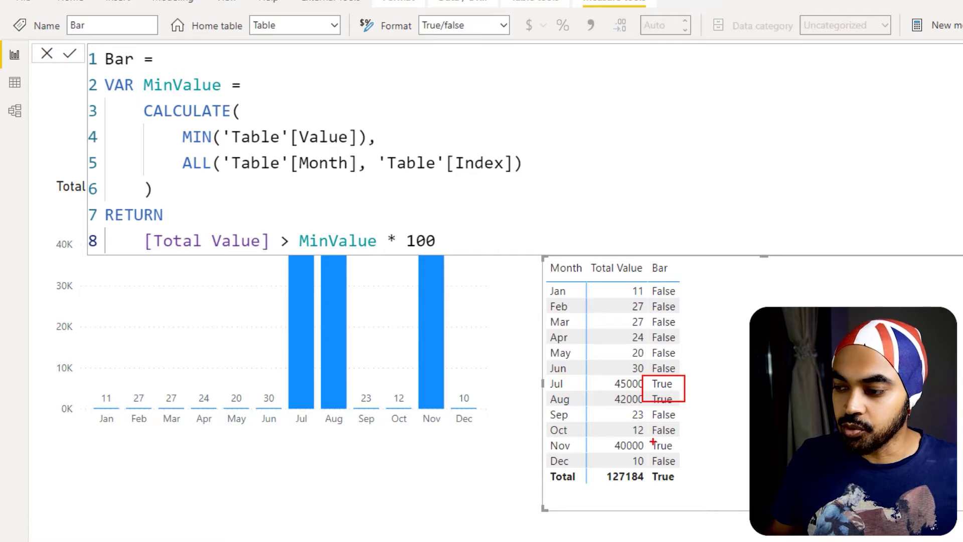
left_click_drag(646, 440, 683, 452)
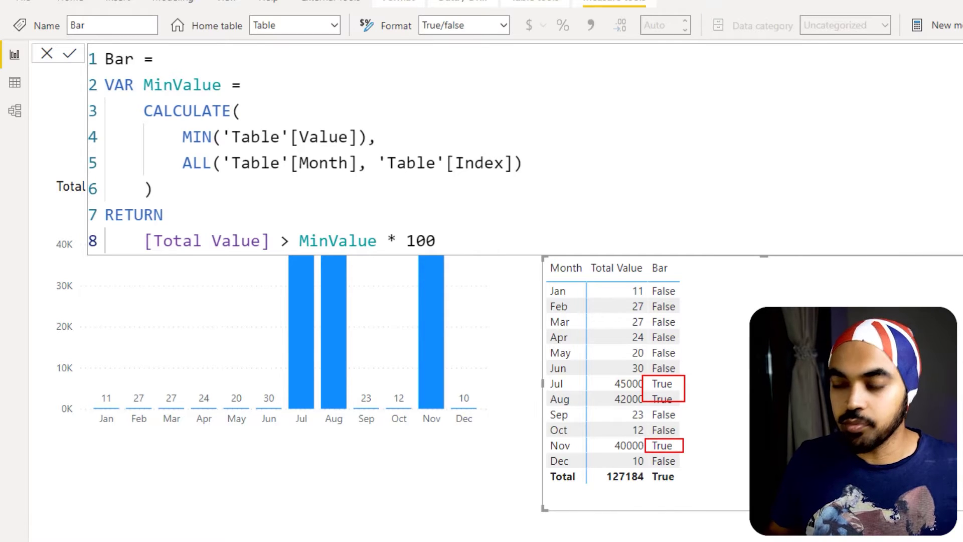
key("Escape")
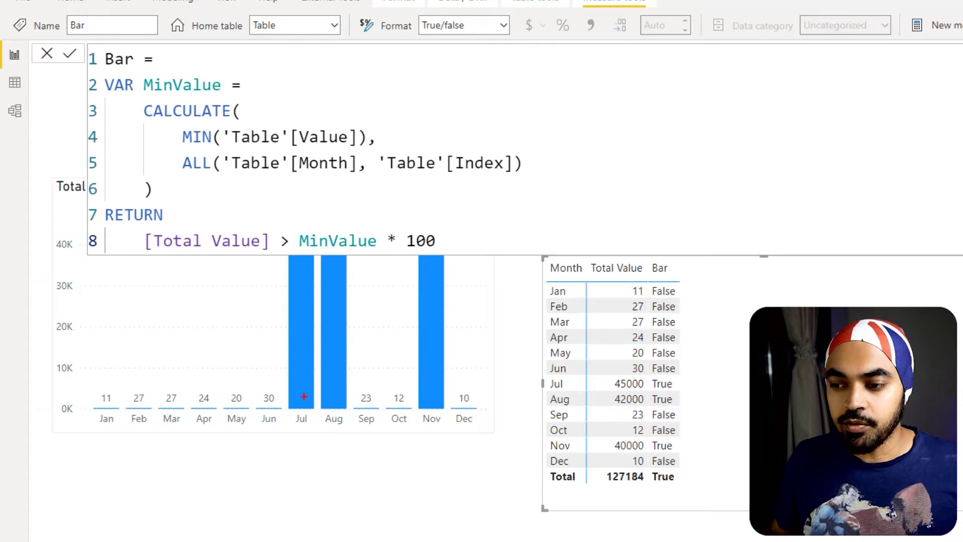
left_click_drag(246, 393, 290, 415)
left_click_drag(266, 355, 263, 387)
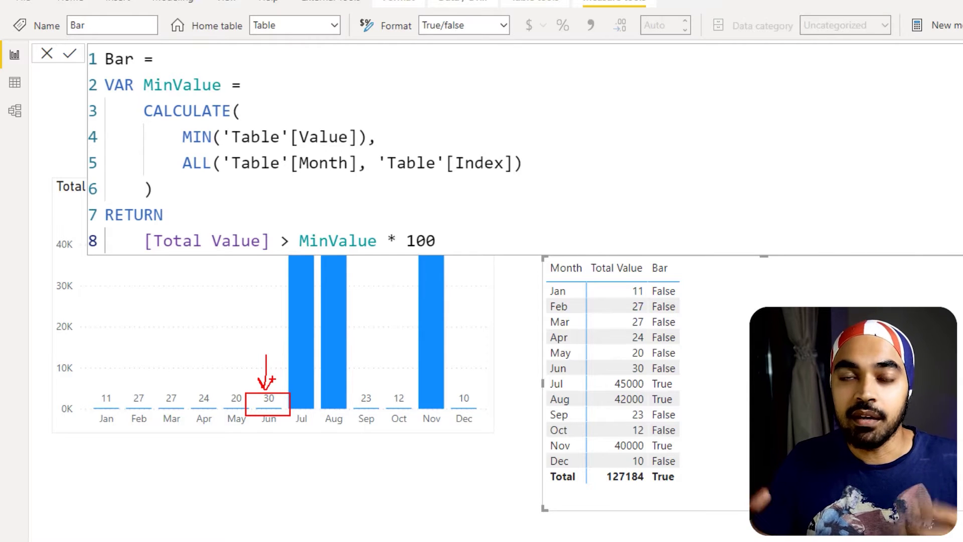
key("Escape")
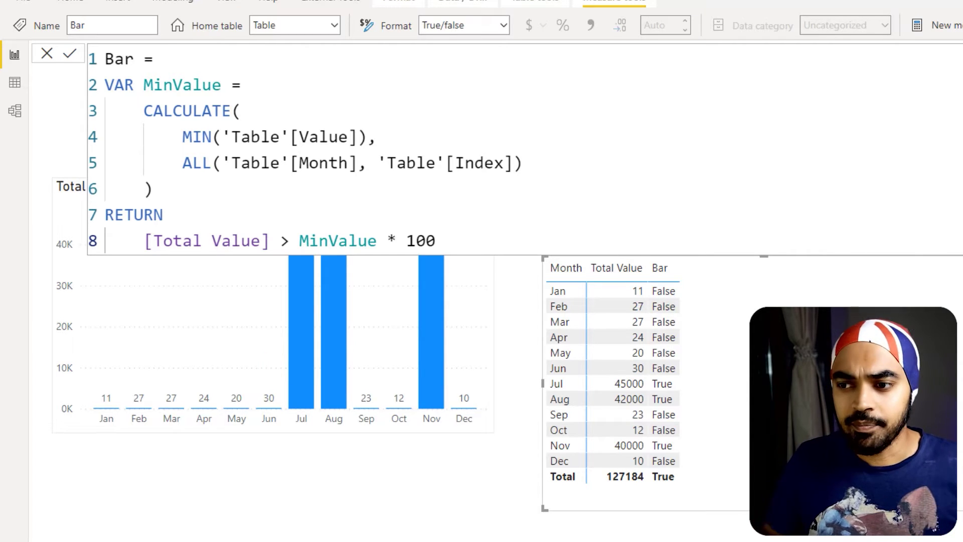
left_click(145, 241)
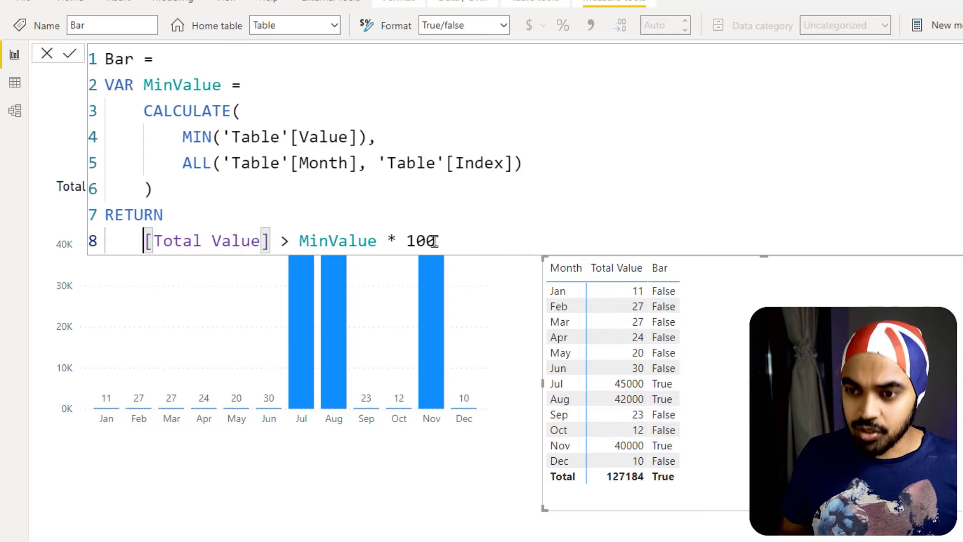
key("Up")
key("Up")
key("Down")
key("Down")
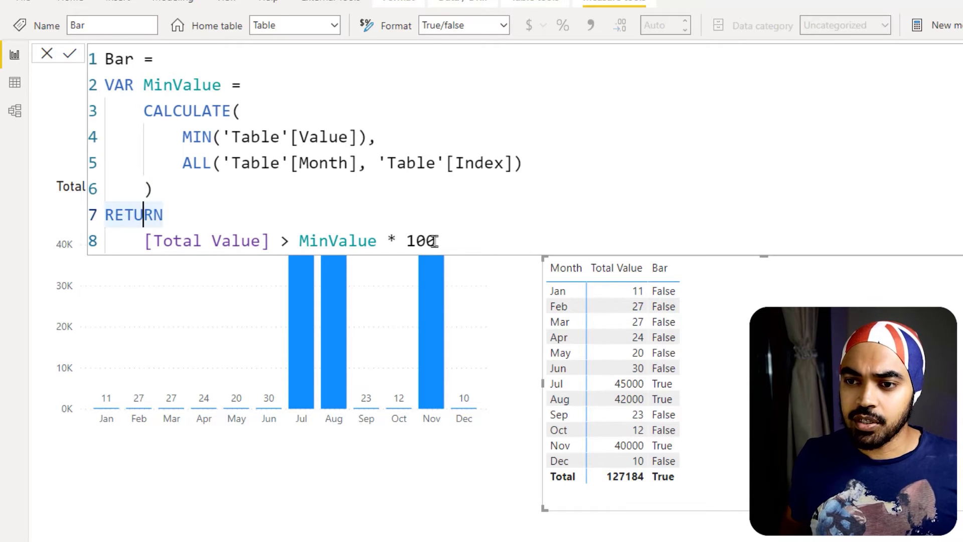
Wrap the comparison in IF, returning [Total Value] / 600 for outlier months.
type("IF(")
key("shift+Return")
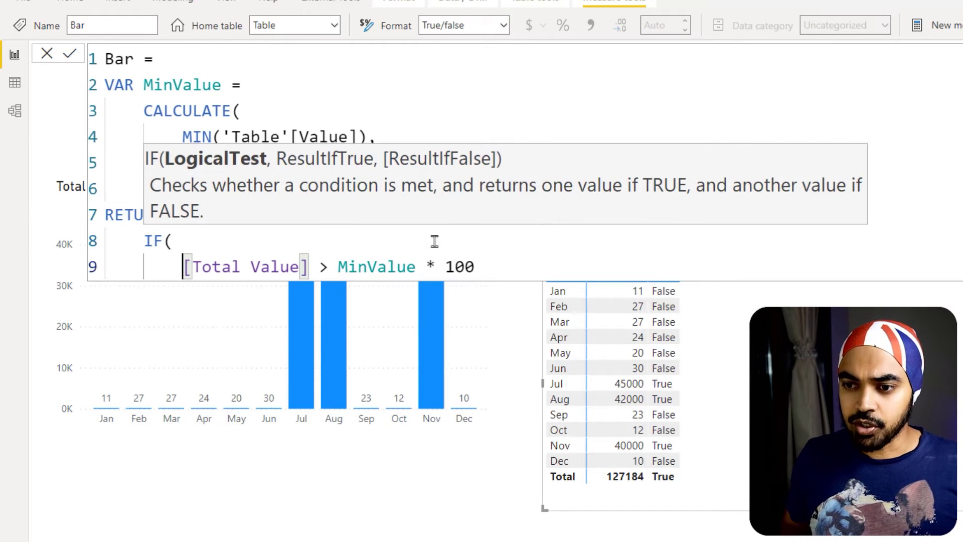
key("ctrl+Right")
key("ctrl+Right")
key("ctrl+Right")
key("ctrl+Right")
key("ctrl+Right")
key("ctrl+Right")
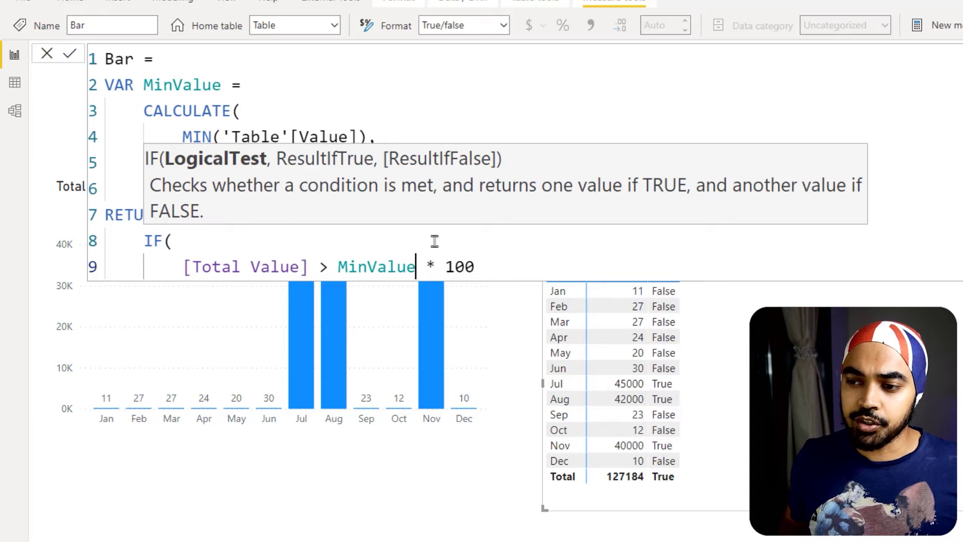
type(",")
key("shift+Return")
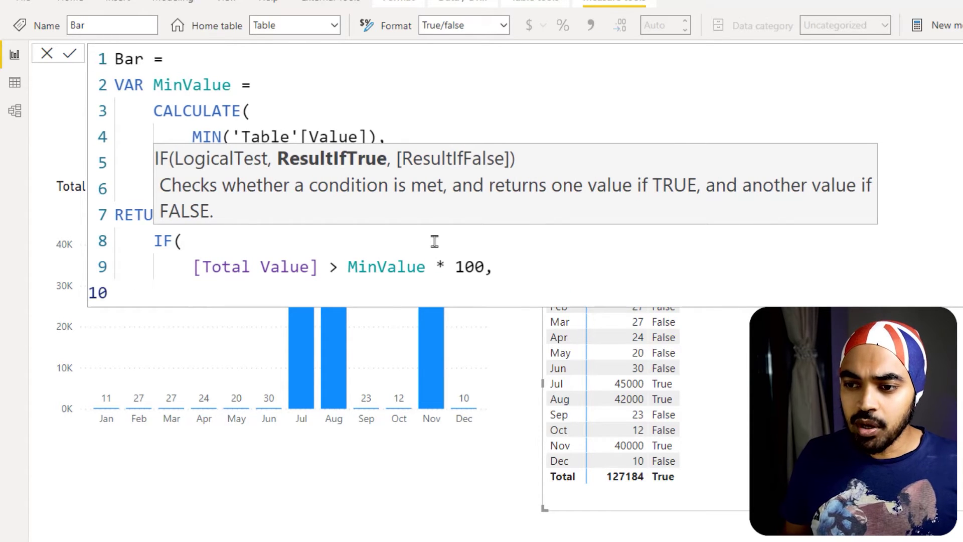
type("tot")
key("Tab")
type("/ 1")
key("BackSpace")
type("500")
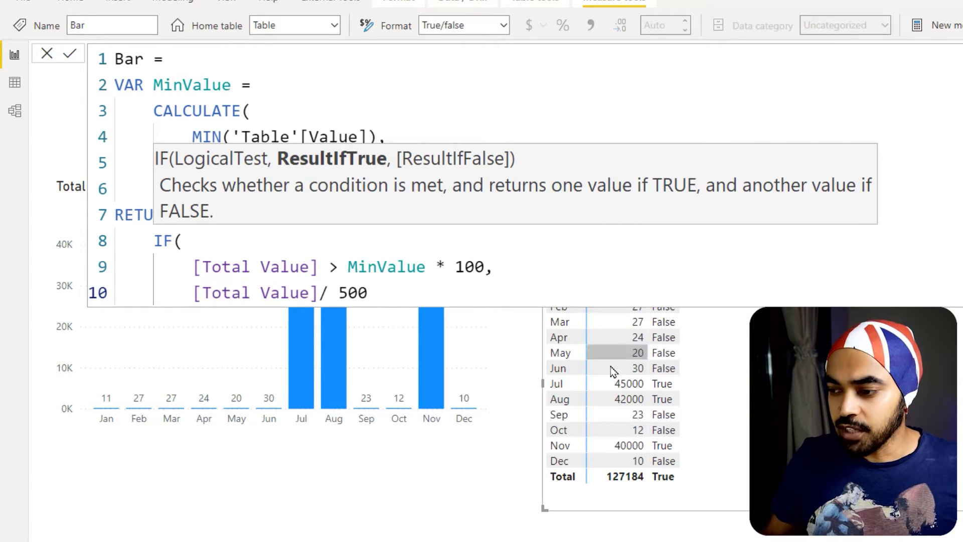
left_click(348, 293)
key("BackSpace")
type("6")
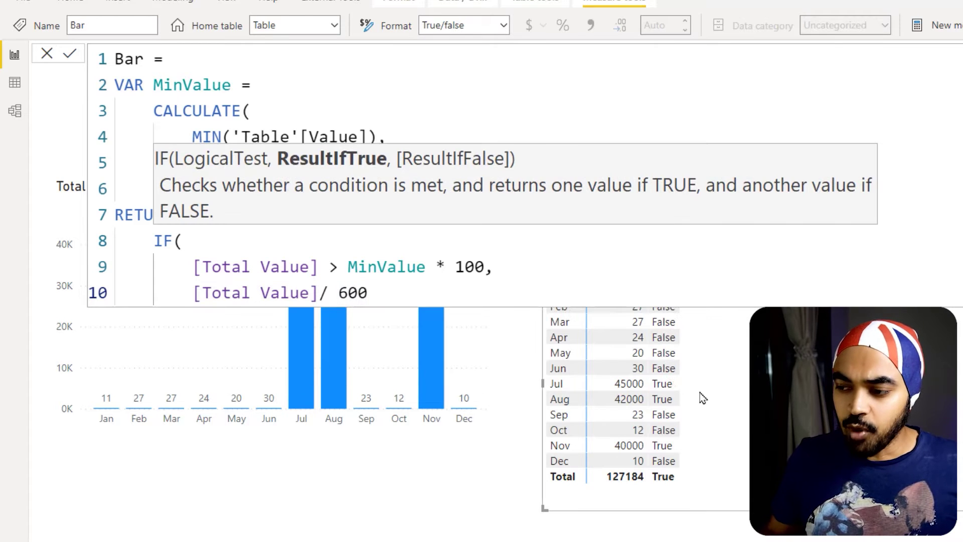
left_click_drag(594, 367, 654, 396)
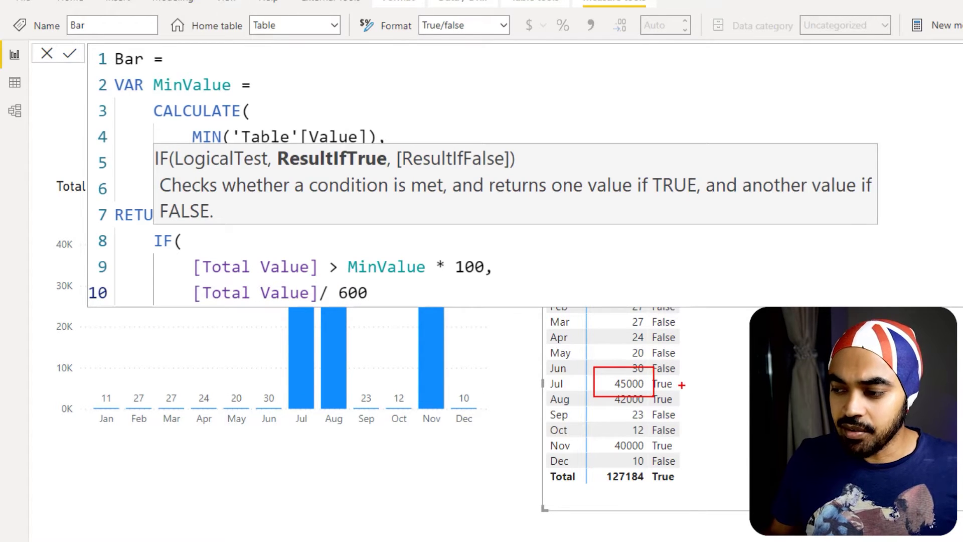
left_click_drag(701, 377, 709, 380)
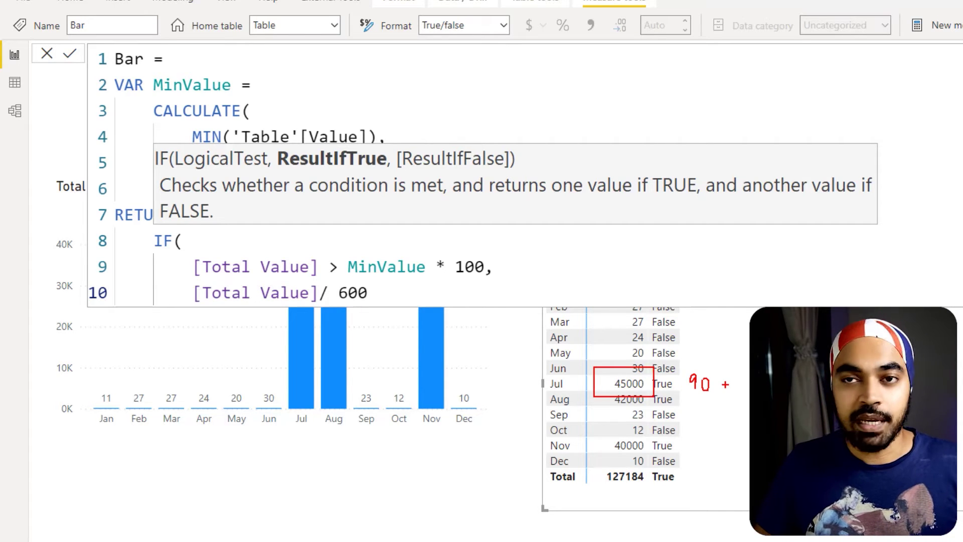
key("Escape")
Add [Total Value] as the false result, close the IF and commit Bar.
left_click(390, 295)
type(",")
key("Return")
type("tot")
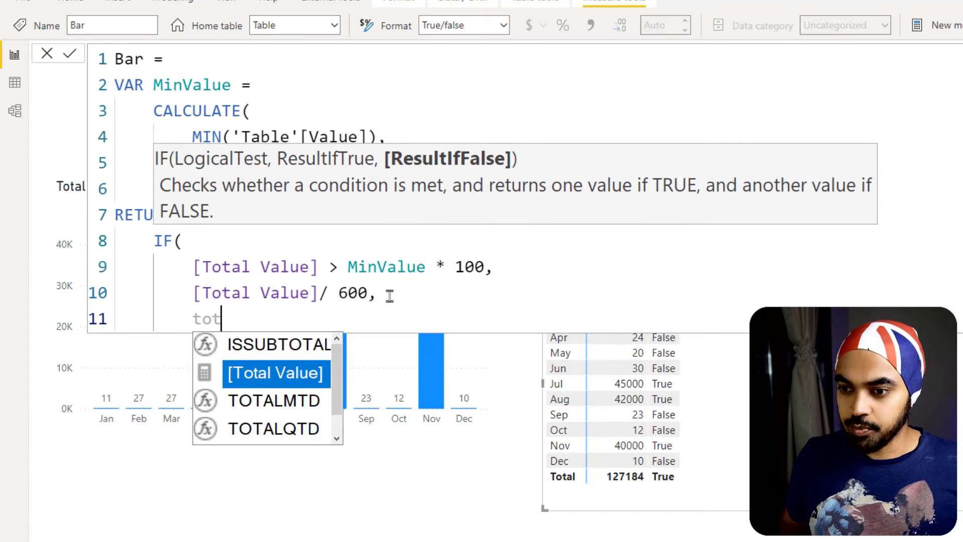
key("Tab")
key("Return")
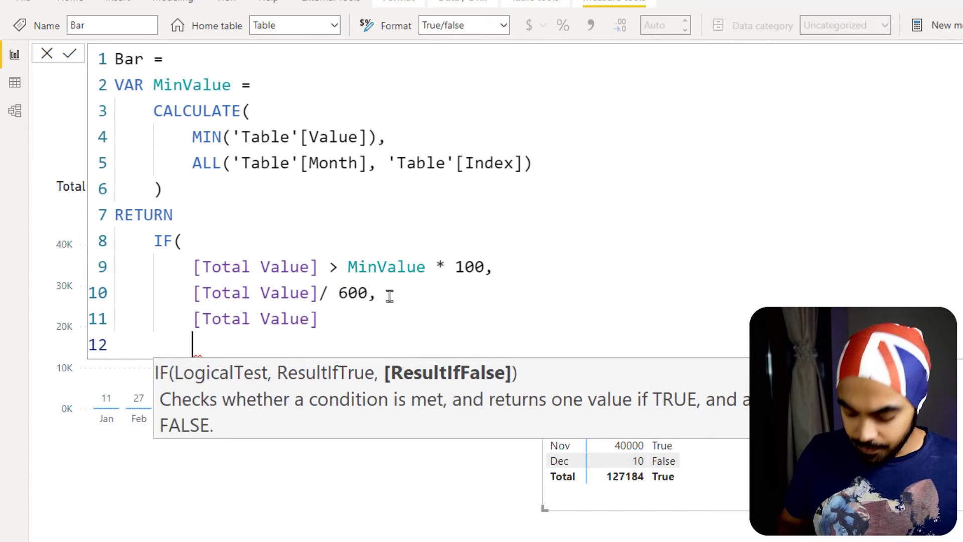
type(")")
mouse_move(191, 311)
left_mouse_down()
mouse_move(383, 298)
mouse_move(380, 283)
mouse_move(191, 284)
left_mouse_up()
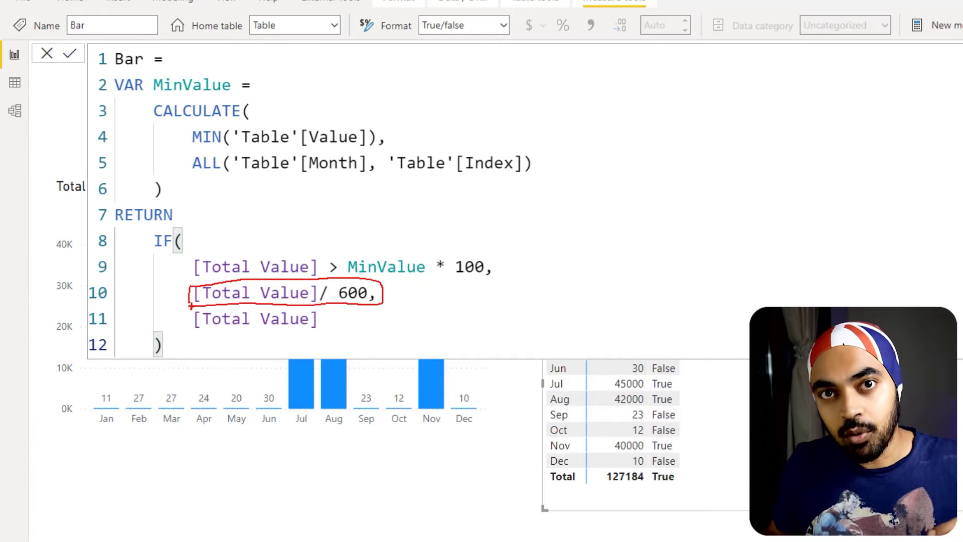
key("Escape")
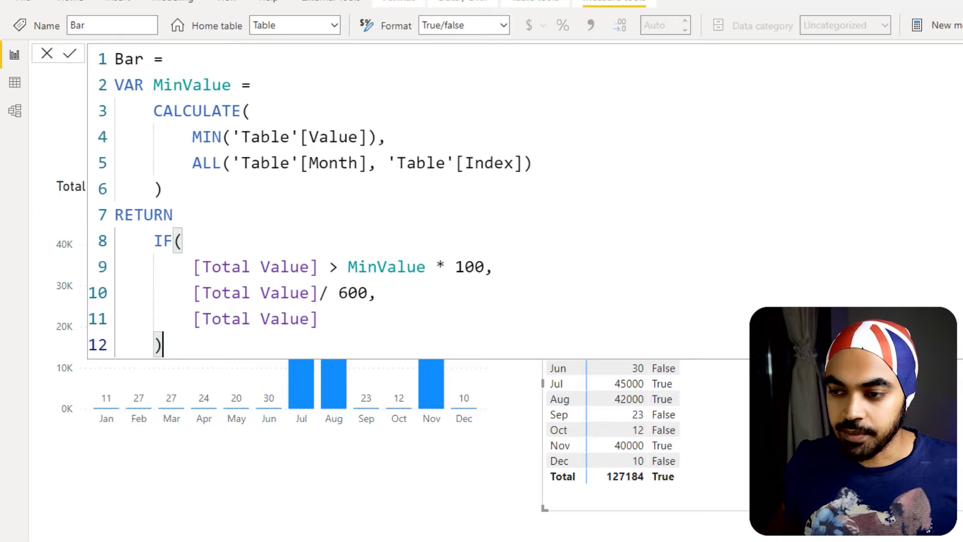
key("Return")
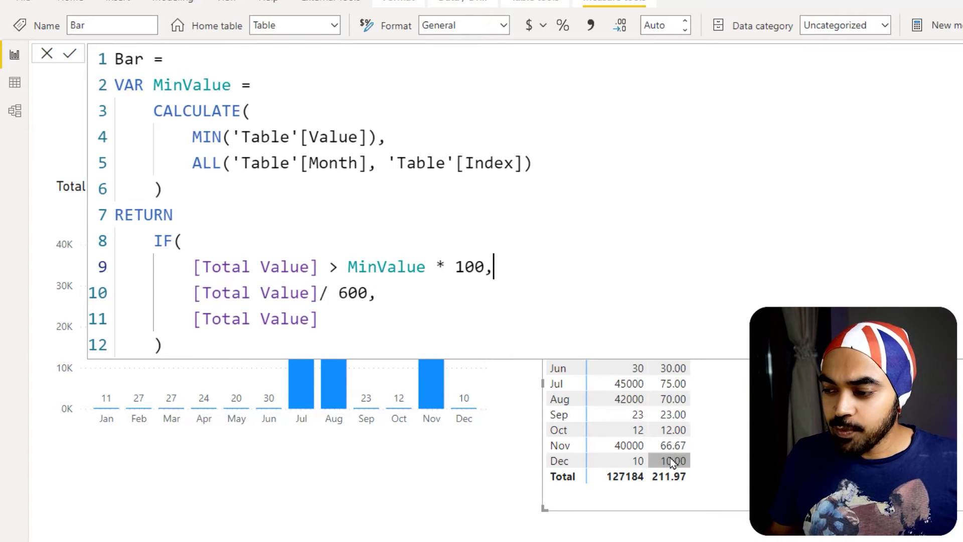
Commit the Bar measure and remove Total Value from the table visual.
scroll(712, 450, "up", 3)
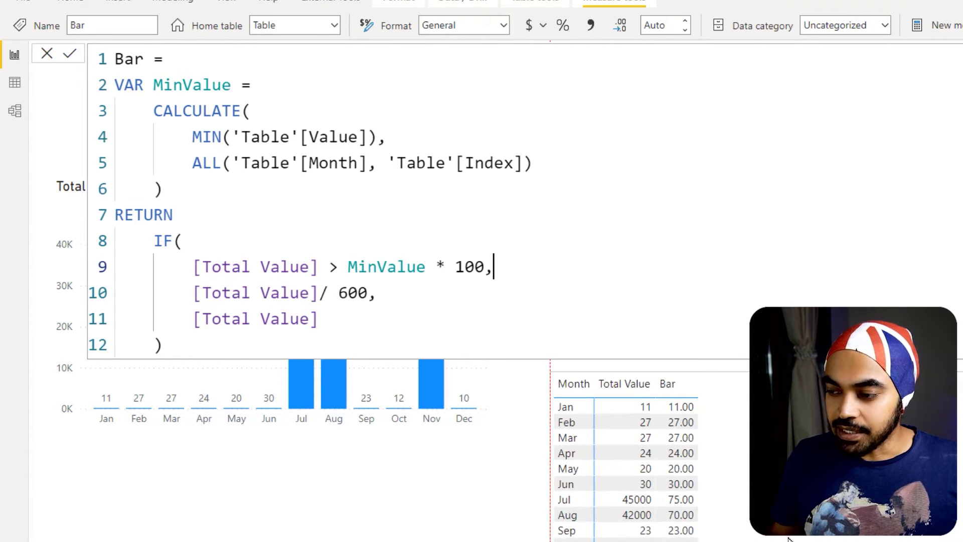
left_click(680, 314)
key("Return")
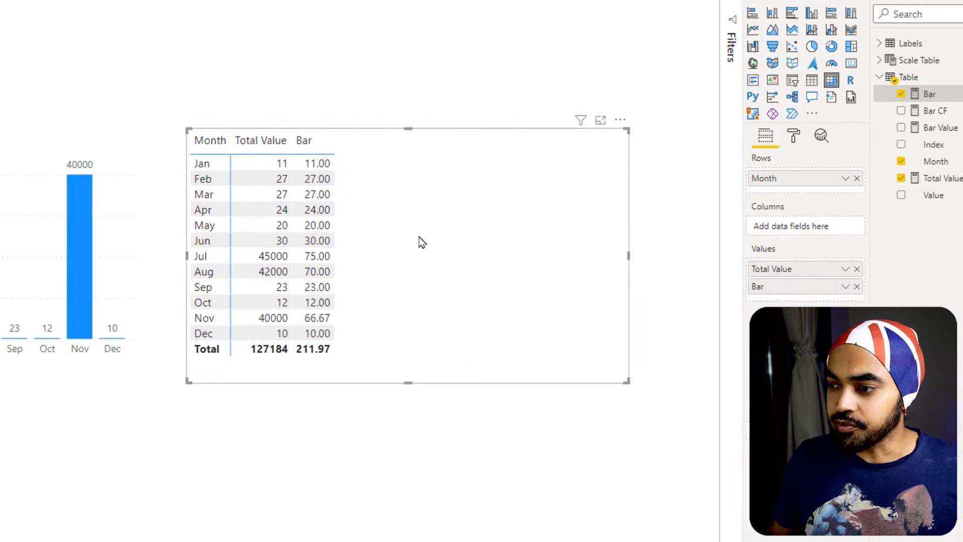
left_click(856, 269)
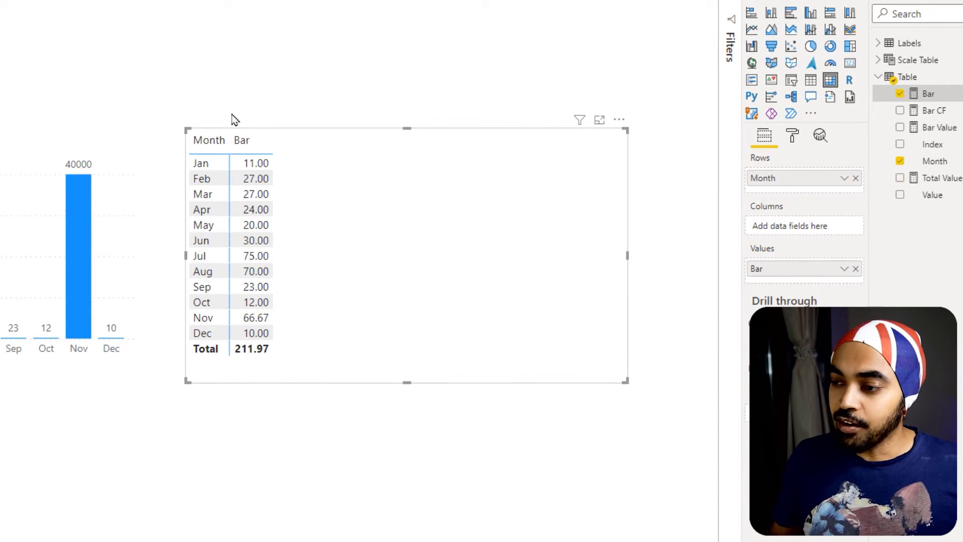
left_click_drag(231, 116, 279, 266)
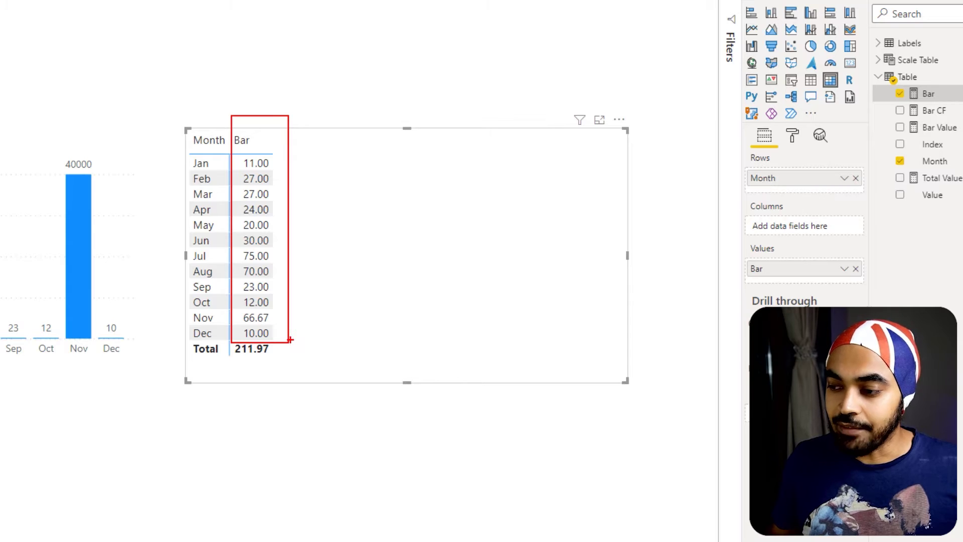
key("Escape")
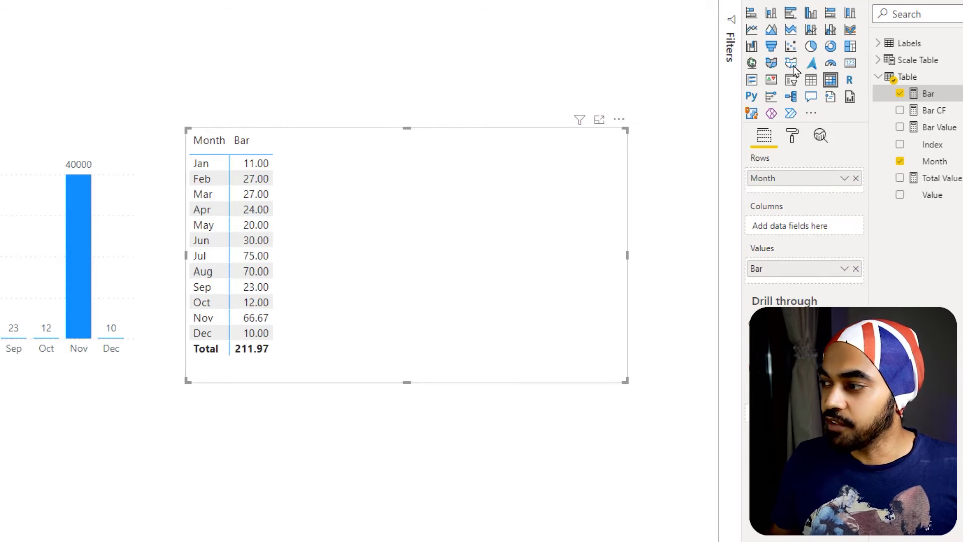
Convert the table to a clustered column chart and move it up and left.
left_click(811, 12)
left_click_drag(364, 140, 343, 121)
key("ctrl+2")
mouse_move(216, 238)
left_mouse_down()
mouse_move(349, 311)
mouse_move(401, 359)
left_mouse_up()
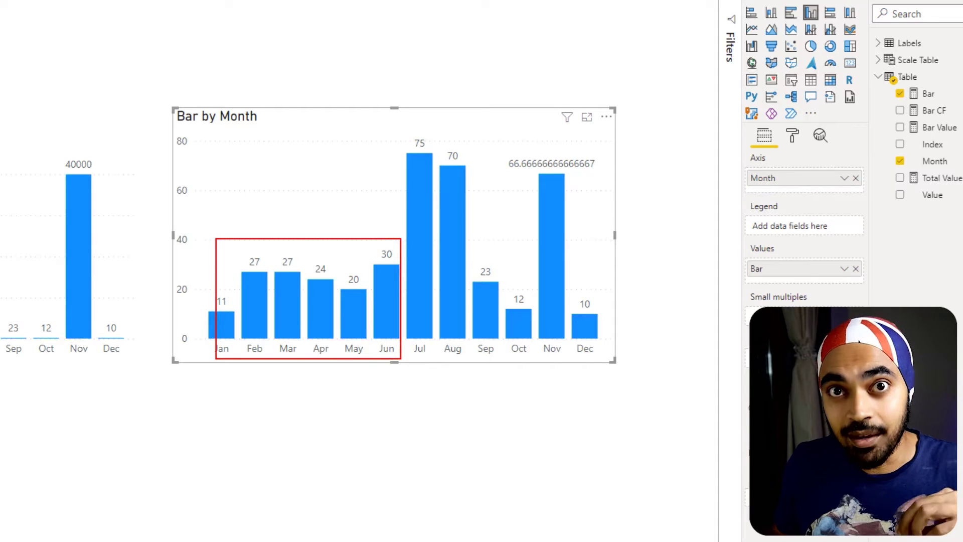
mouse_move(439, 136)
left_mouse_down()
mouse_move(415, 130)
mouse_move(407, 155)
left_mouse_up()
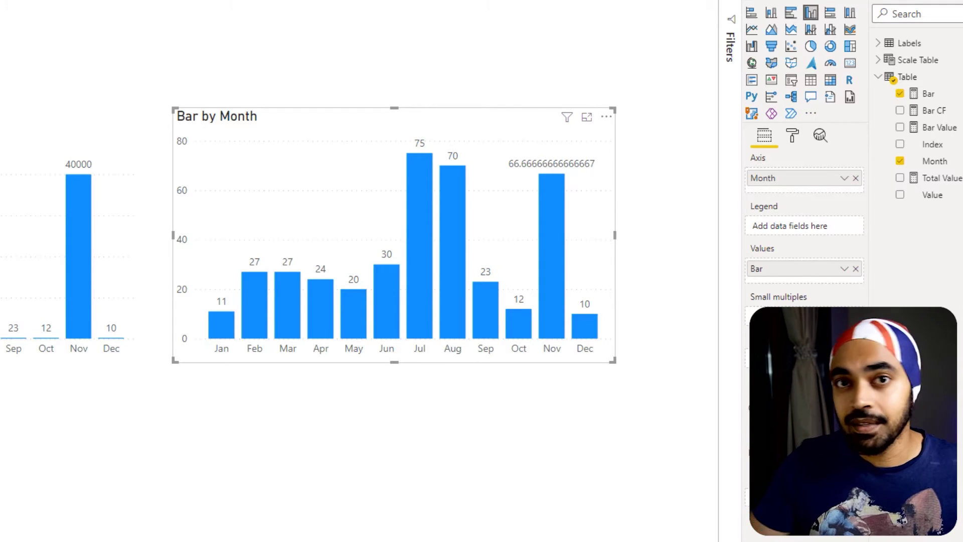
key("Escape")
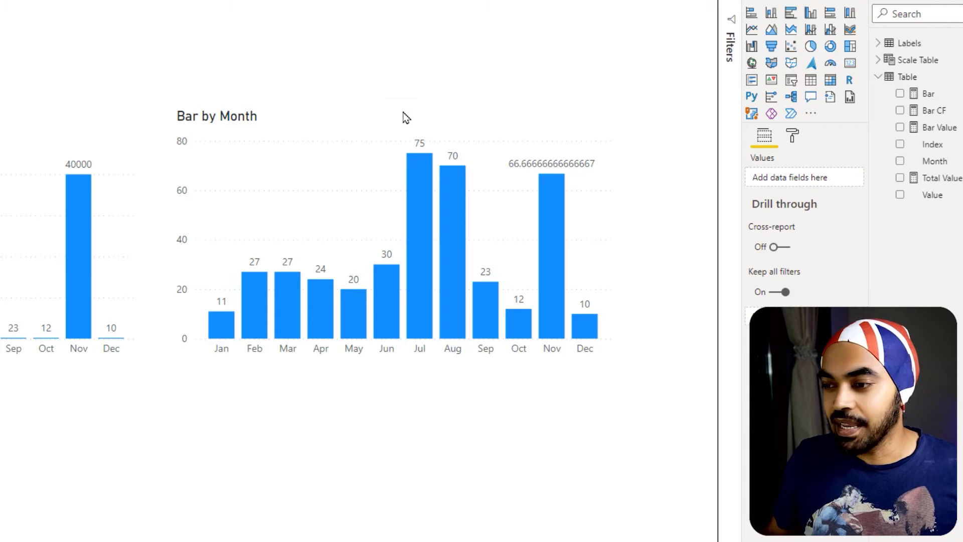
left_click_drag(395, 125, 432, 159)
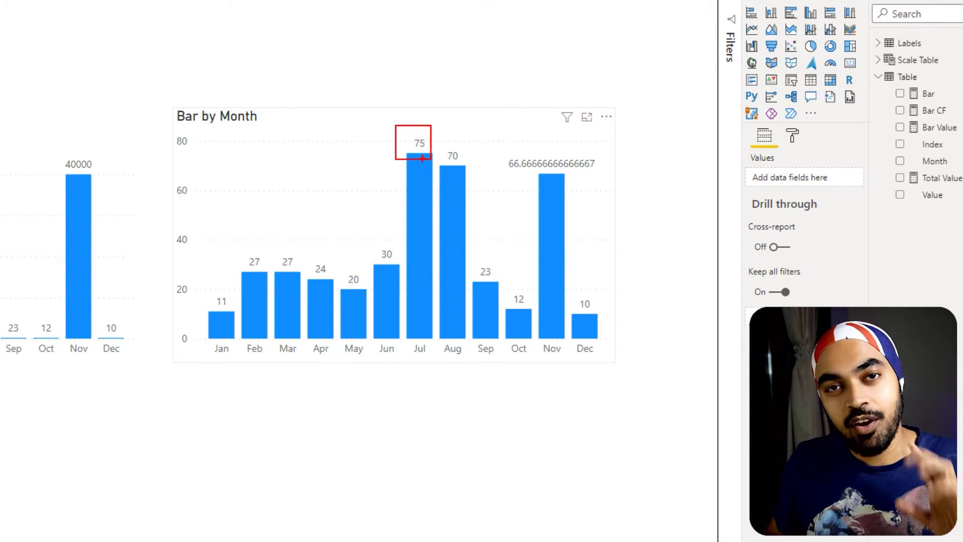
left_click_drag(442, 145, 465, 175)
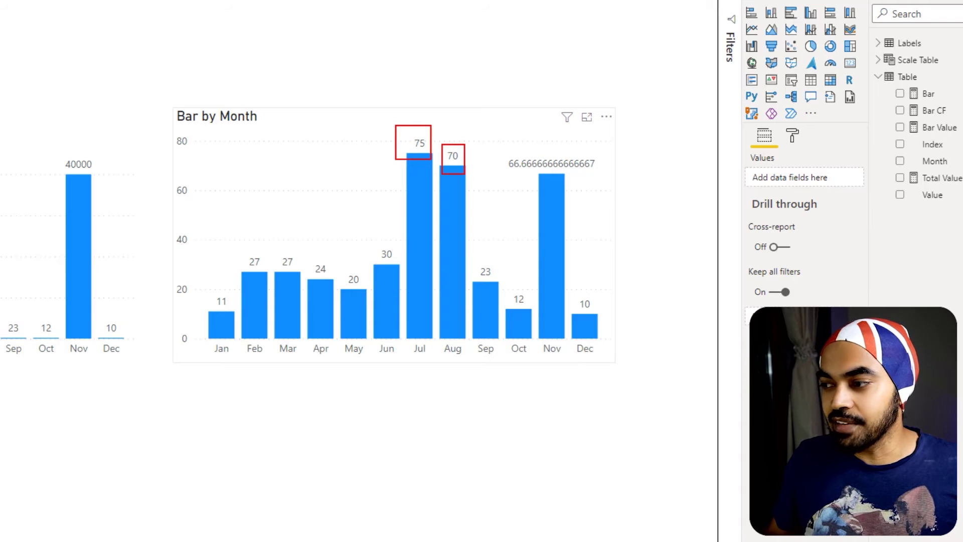
left_click_drag(499, 142, 598, 194)
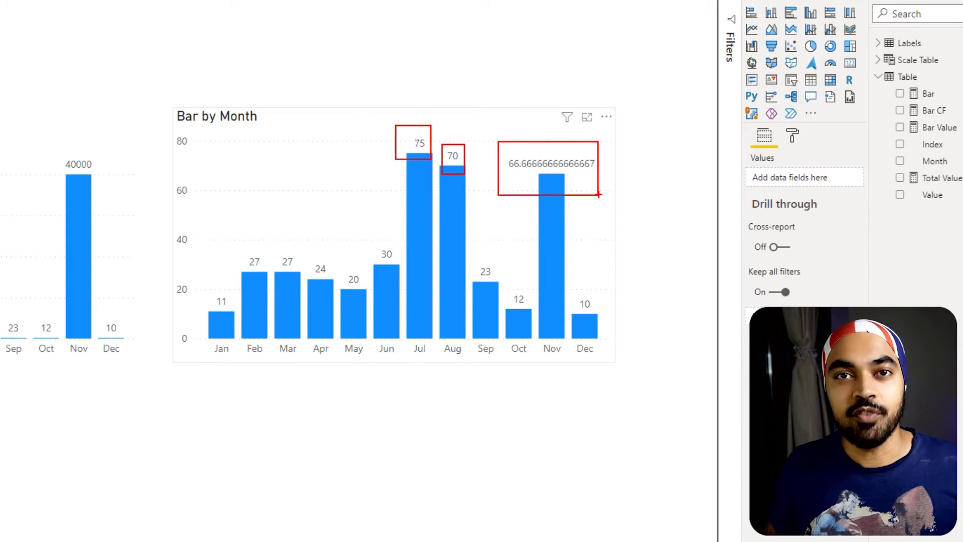
key("Escape")
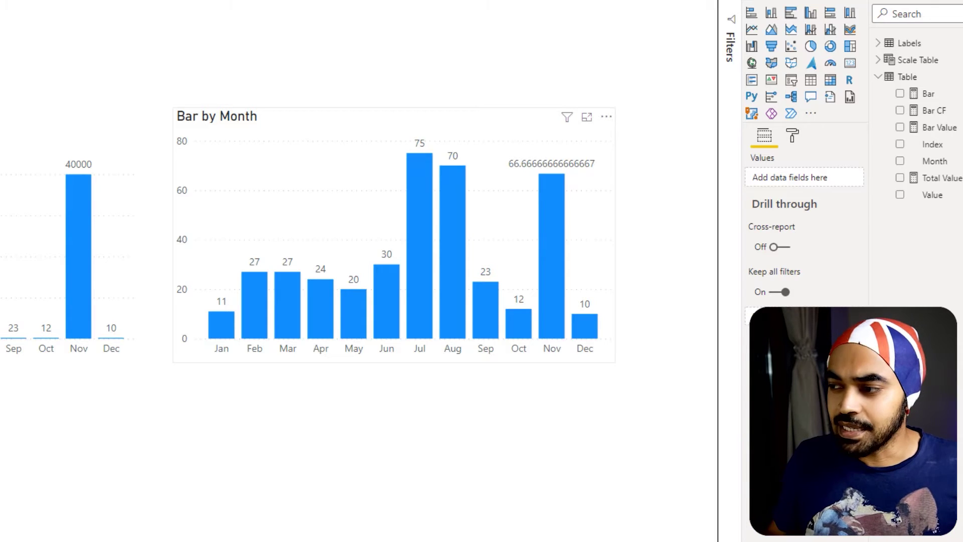
left_click_drag(889, 83, 949, 105)
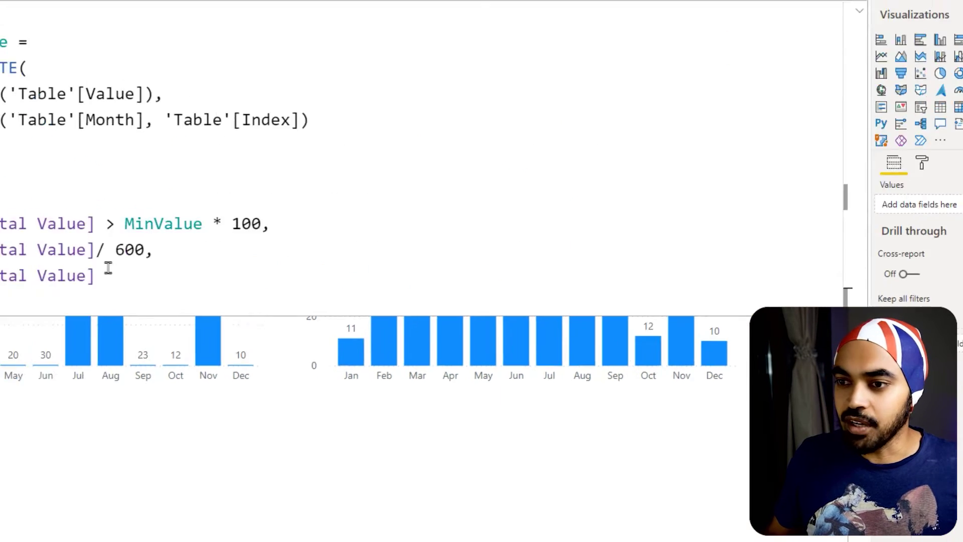
Close the Bar measure's formula editor to head back to the Month/Value/Index data.
left_click_drag(86, 230, 119, 253)
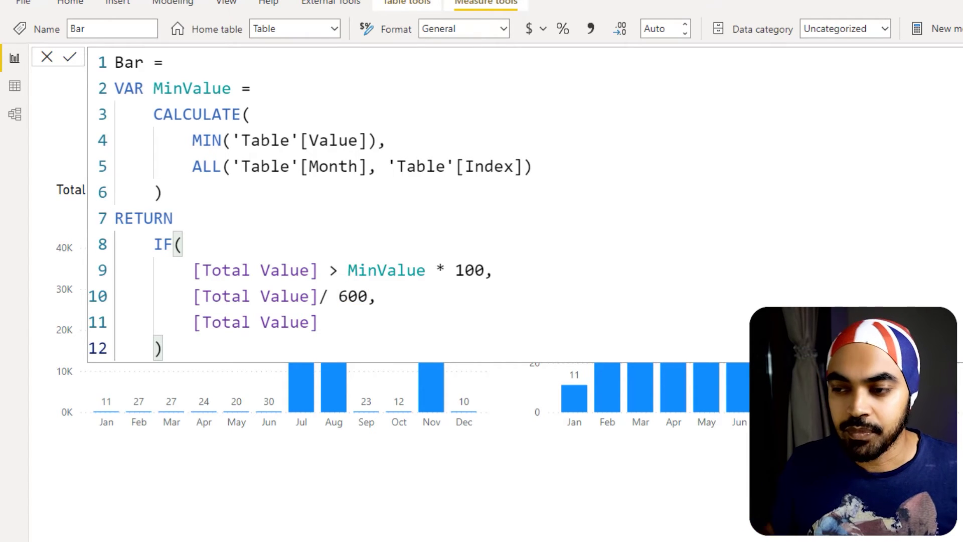
left_click(287, 204)
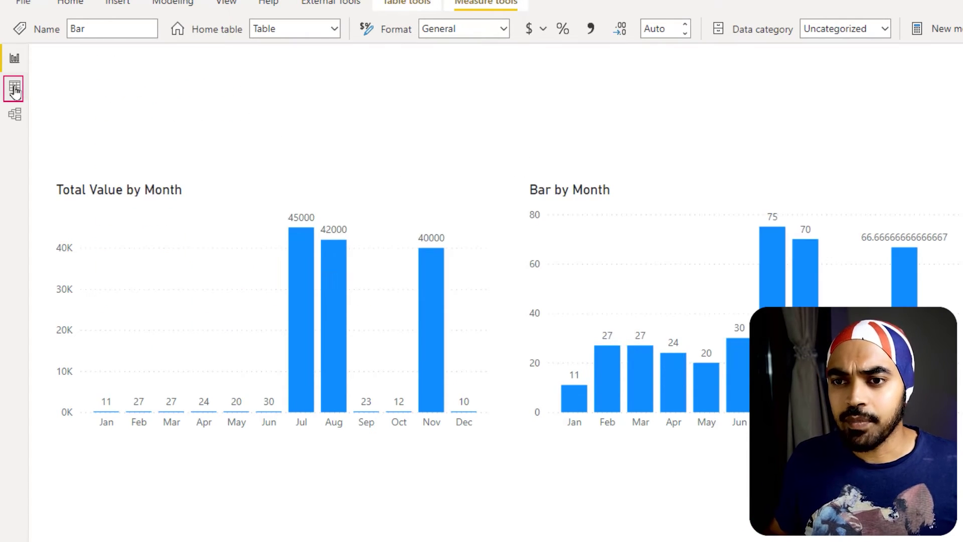
Inspect the Scale Table's GENERATESERIES(1,1000,99) values 1 to 991, then return to the report.
left_click(15, 90)
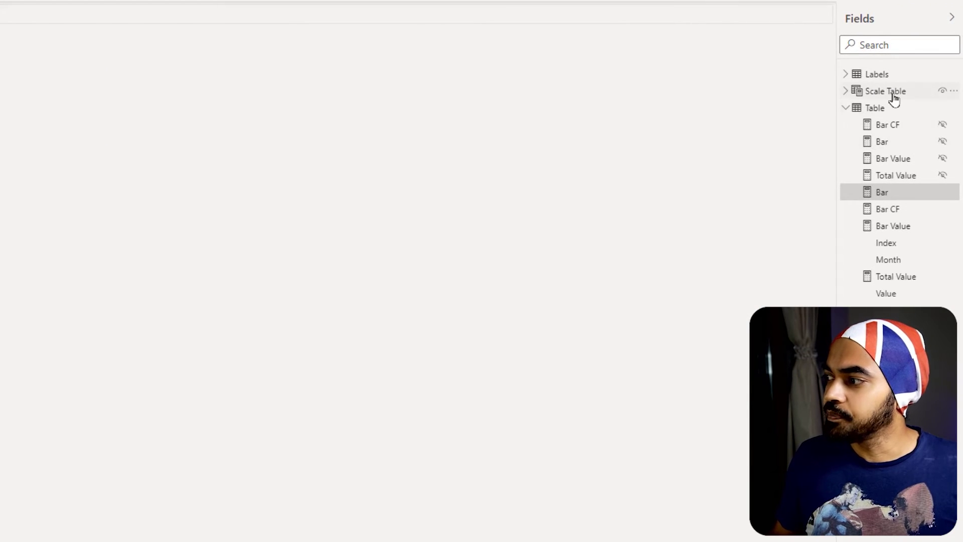
left_click(891, 93)
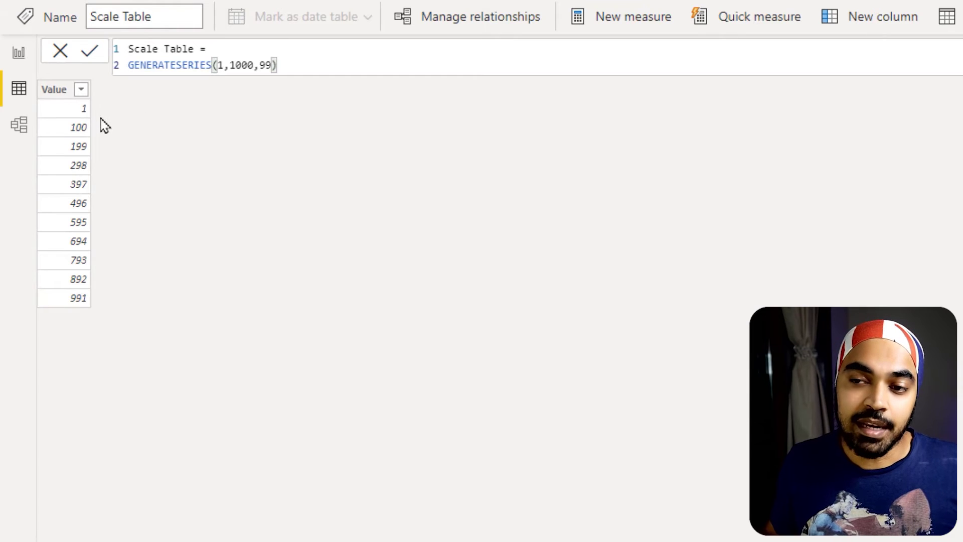
key("ctrl+2")
left_click_drag(96, 107, 117, 100)
mouse_move(92, 132)
left_mouse_down()
mouse_move(105, 126)
mouse_move(109, 163)
left_mouse_up()
left_click_drag(99, 188, 110, 183)
left_click_drag(93, 217, 116, 212)
left_click_drag(105, 254, 123, 244)
mouse_move(97, 106)
left_mouse_down()
mouse_move(131, 118)
mouse_move(122, 260)
mouse_move(100, 325)
left_mouse_up()
key("Escape")
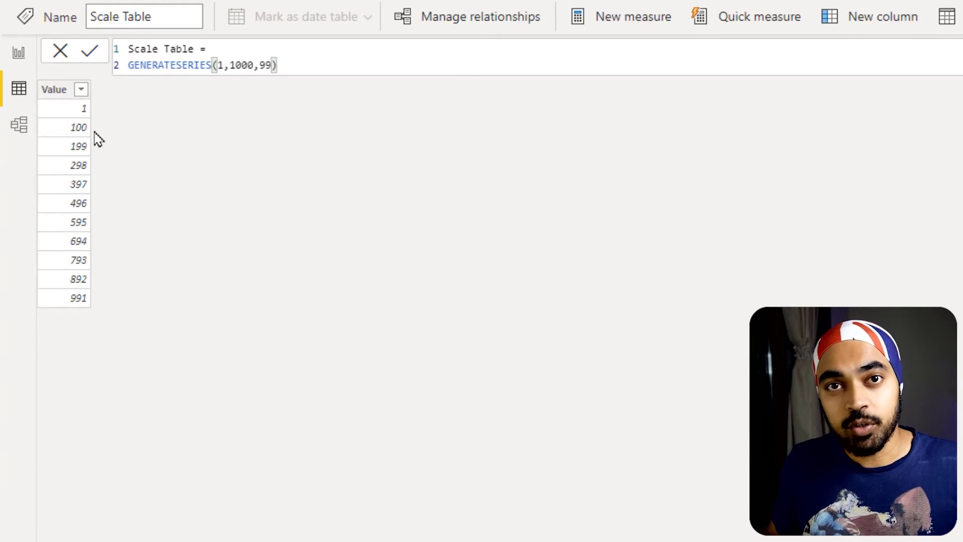
left_click(19, 53)
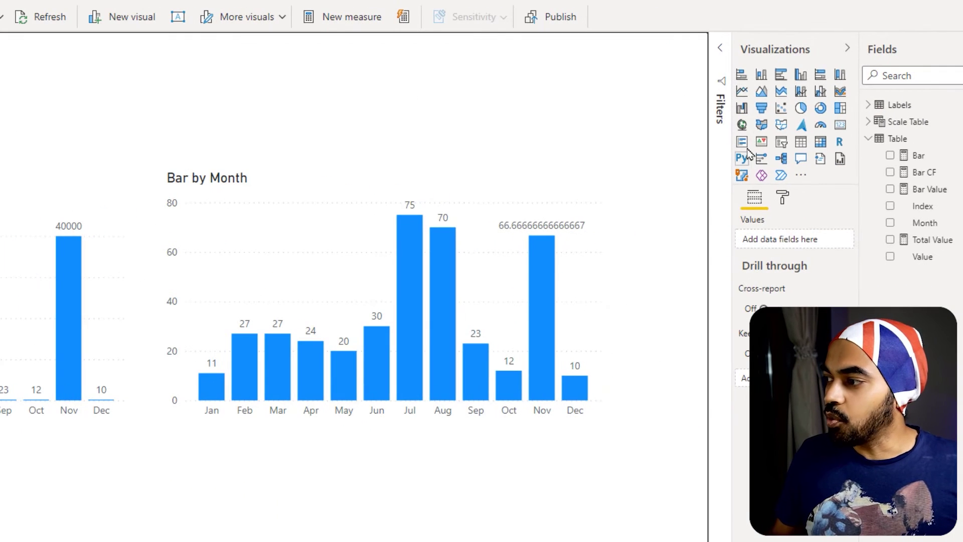
Add a slicer on Scale Table[Value] and resize it into a compact box at the page's top-left.
left_click(781, 142)
left_click(945, 125)
left_click_drag(887, 155, 458, 131)
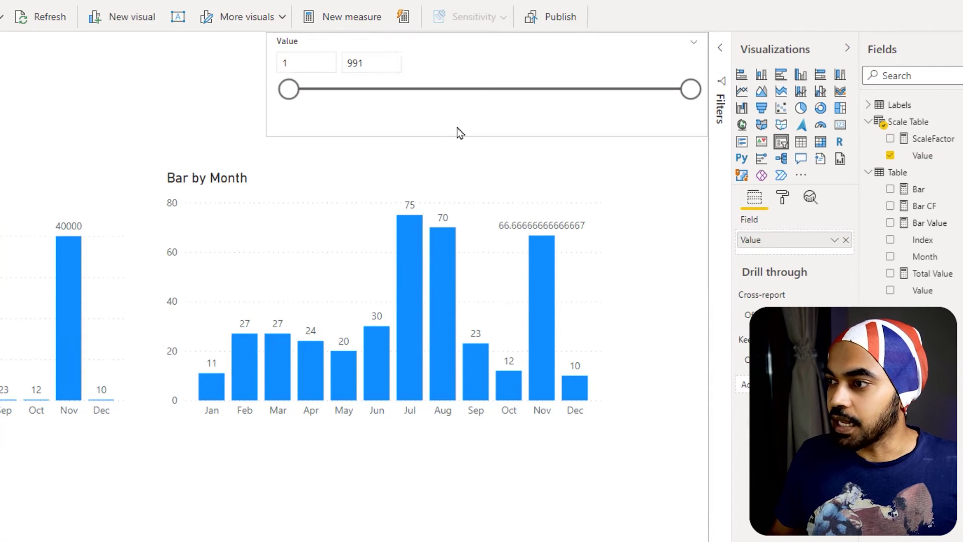
left_click_drag(501, 47, 276, 65)
left_click_drag(467, 108, 176, 103)
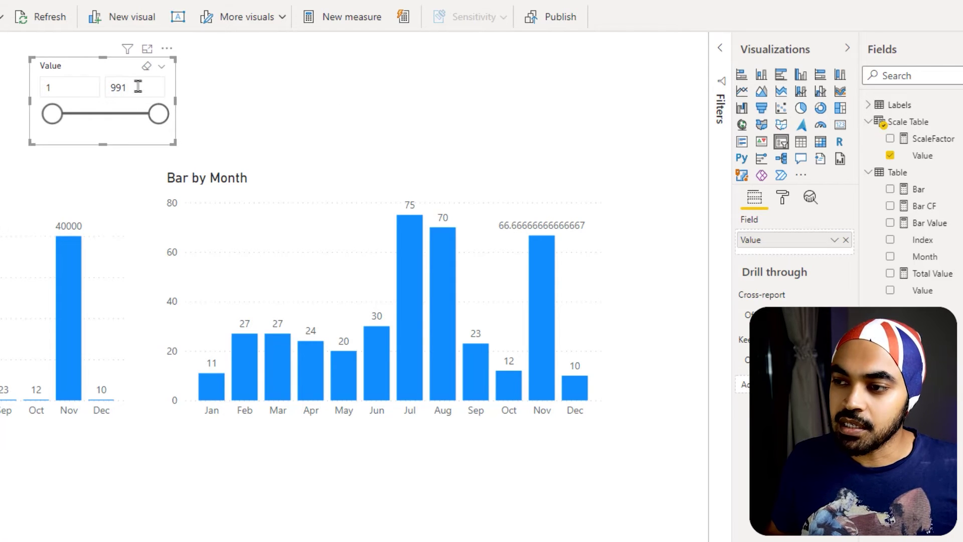
Switch the slicer to 'Less than or equal to' and set its value to 273.
left_click(161, 67)
left_click(200, 166)
left_click_drag(161, 118, 80, 115)
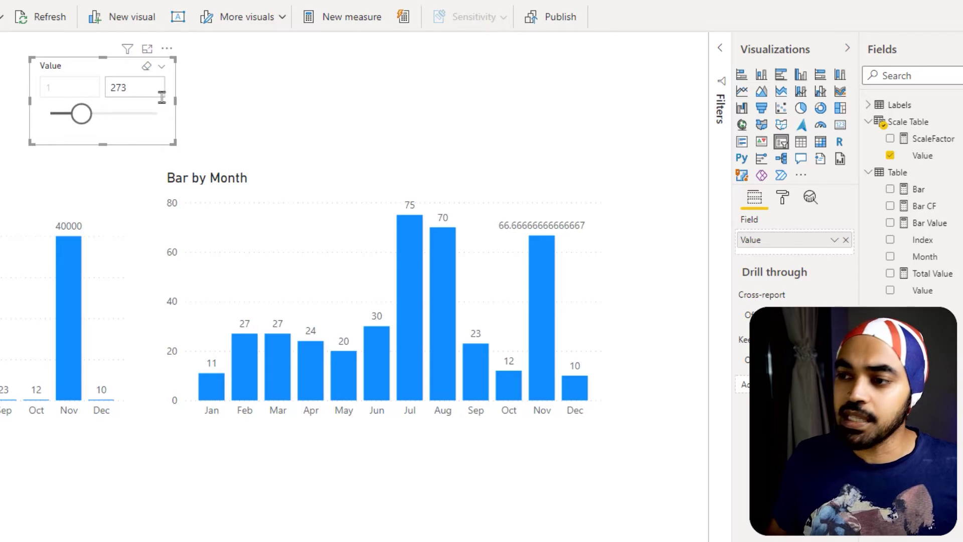
mouse_move(165, 122)
left_mouse_down()
mouse_move(223, 125)
mouse_move(260, 168)
left_mouse_up()
mouse_move(141, 75)
left_mouse_down()
mouse_move(124, 66)
mouse_move(124, 118)
mouse_move(132, 71)
left_mouse_up()
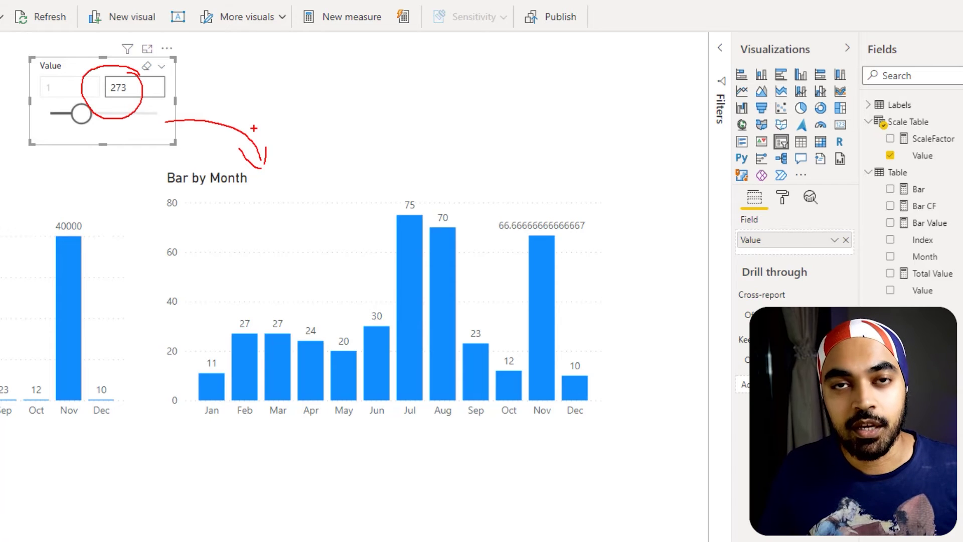
Drag across areas of the report canvas.
key("Escape")
left_click_drag(106, 75, 136, 100)
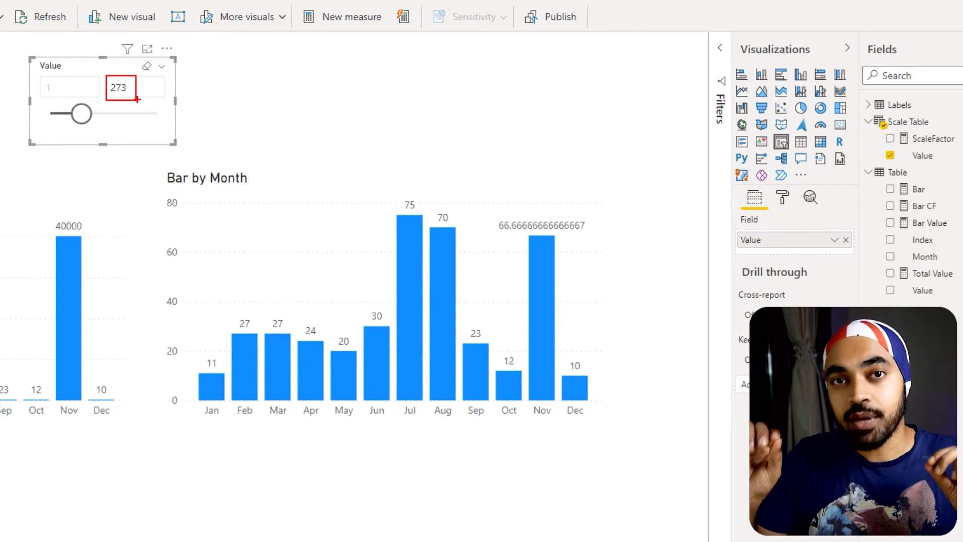
mouse_move(134, 92)
left_mouse_down()
mouse_move(179, 90)
mouse_move(239, 118)
mouse_move(267, 154)
mouse_move(281, 211)
left_mouse_up()
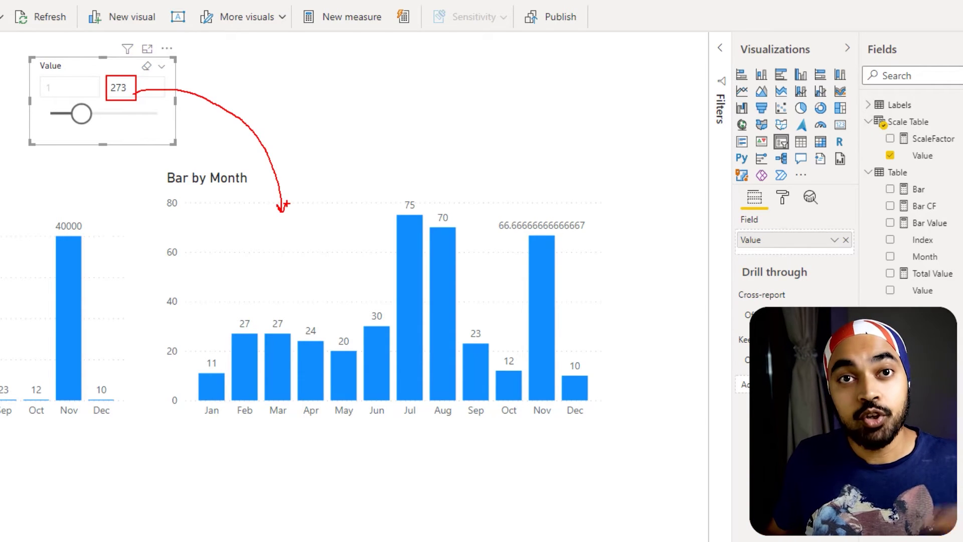
left_click_drag(390, 183, 460, 260)
left_click_drag(491, 200, 604, 267)
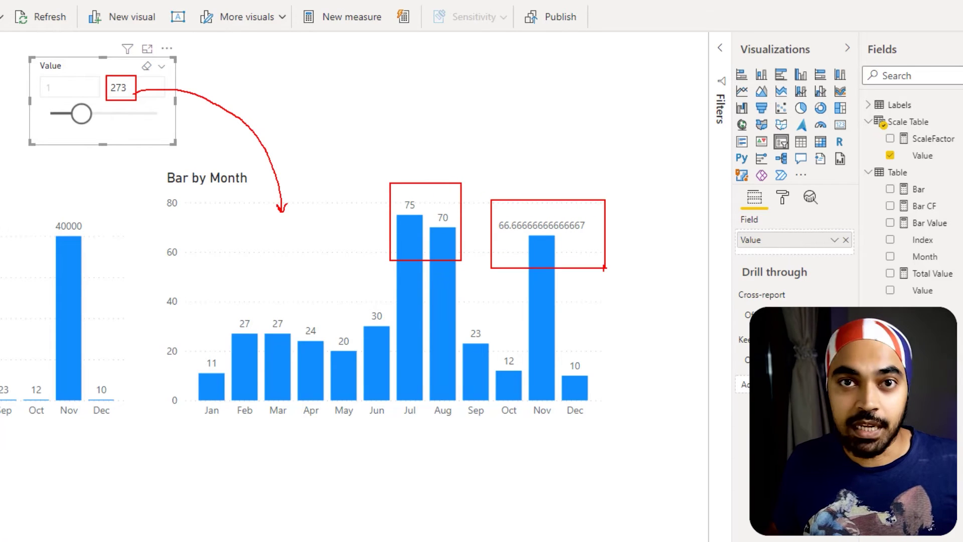
key("Escape")
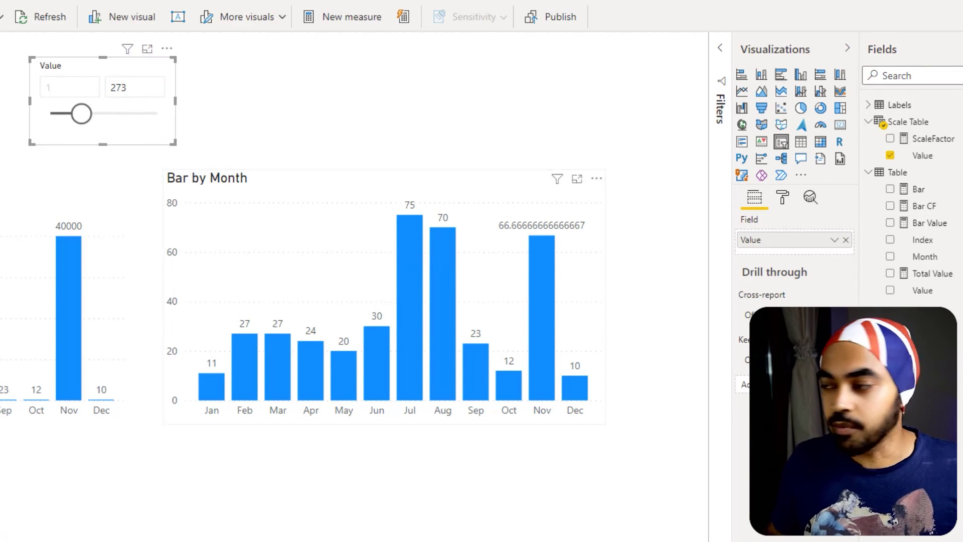
In the Bar measure, replace the fixed 600 divisor on line 10 with MIN('Scale Table'[Value]).
left_click(924, 193)
left_click_drag(340, 307, 375, 306)
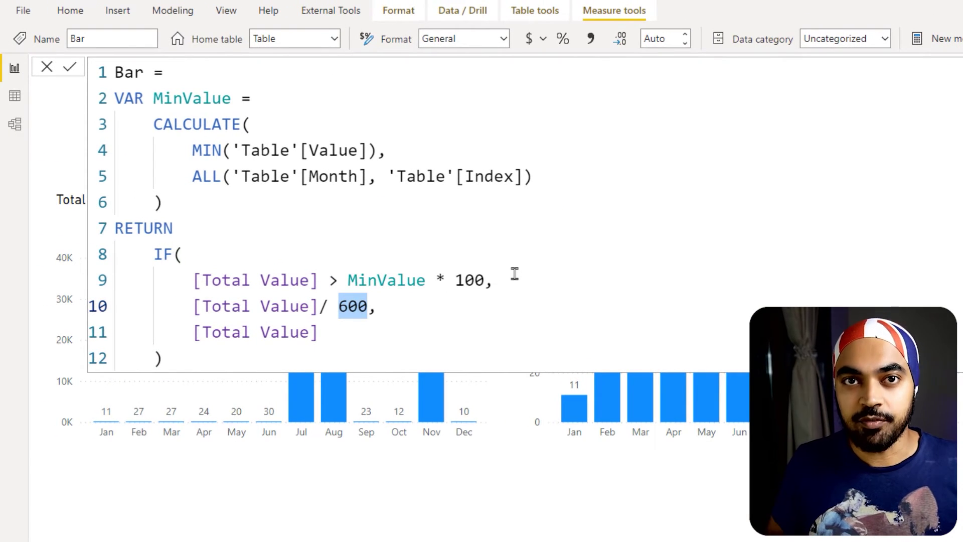
type("min(")
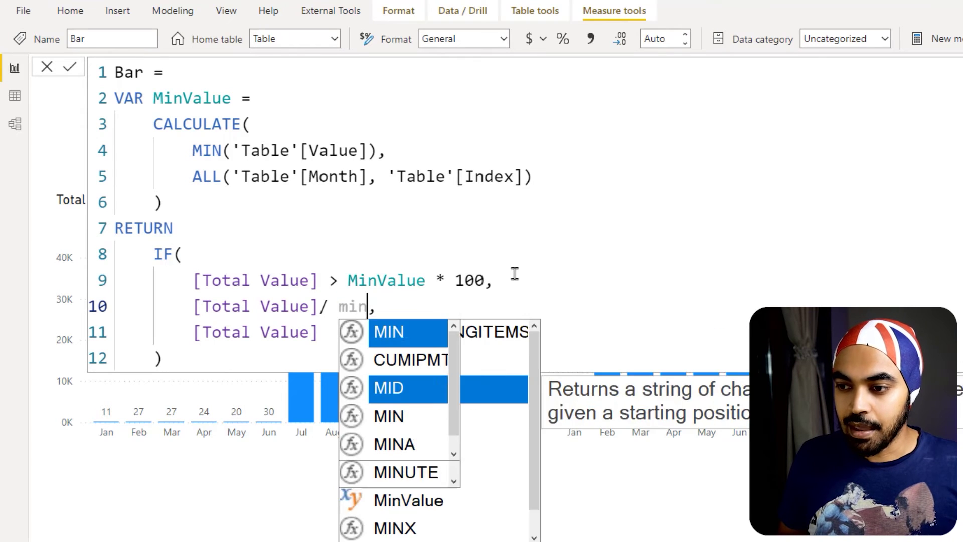
type("sal")
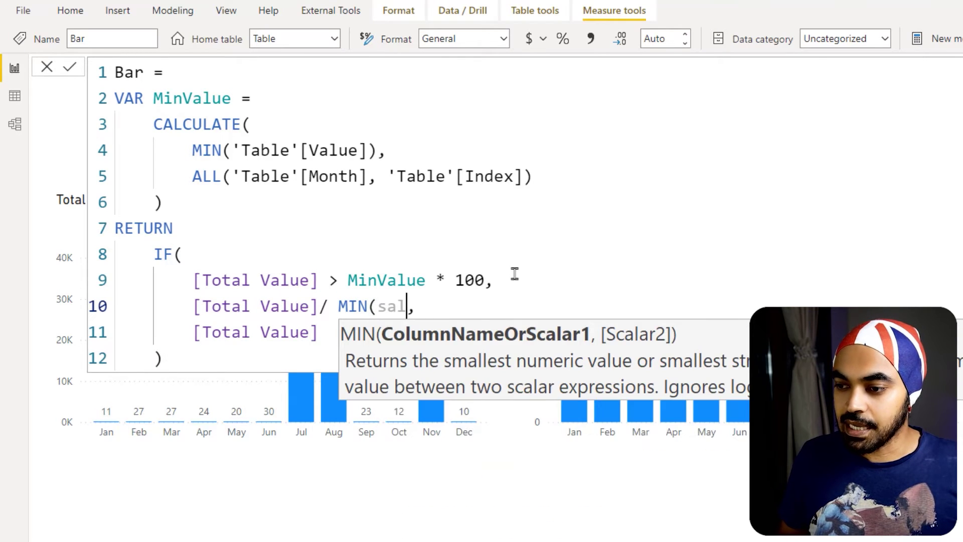
key("BackSpace")
key("BackSpace")
key("BackSpace")
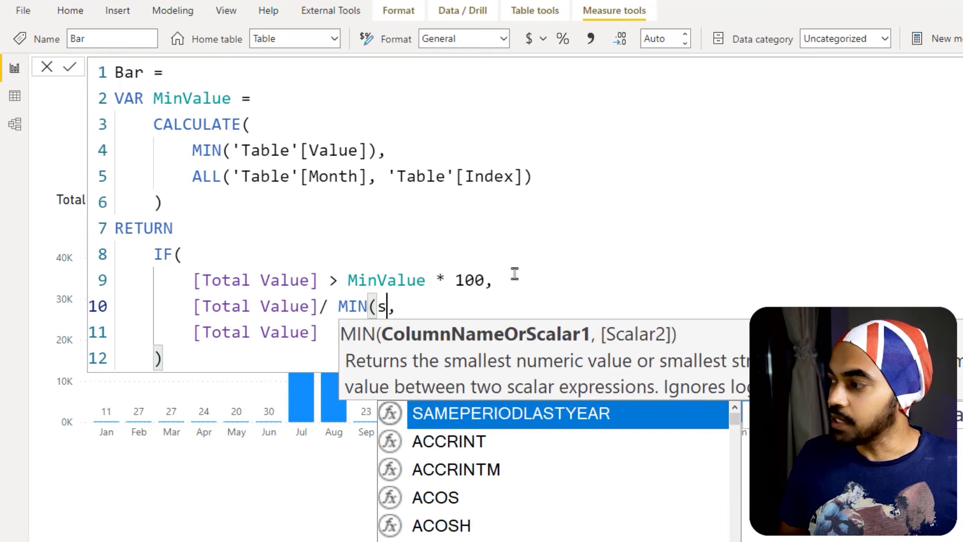
type("sv")
key("BackSpace")
type("cal")
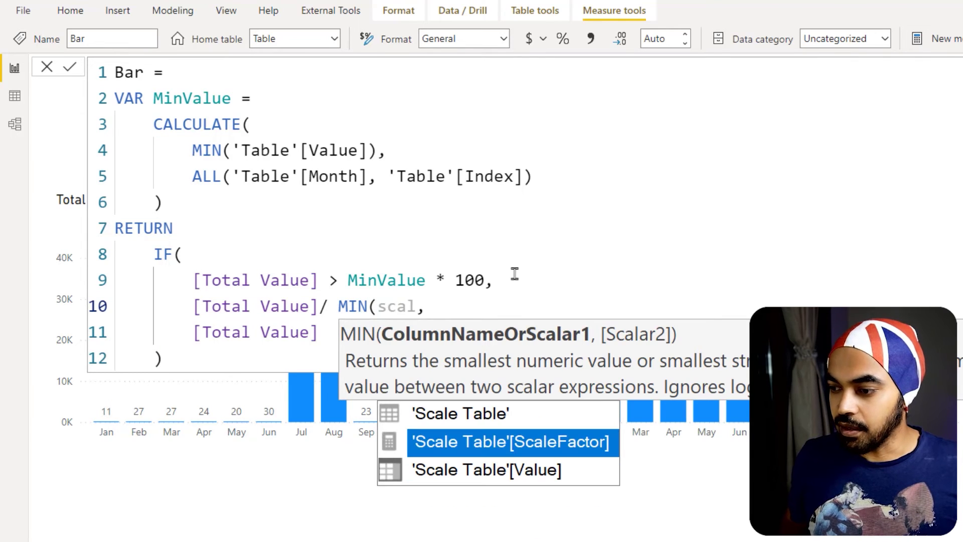
key("Down")
key("Tab")
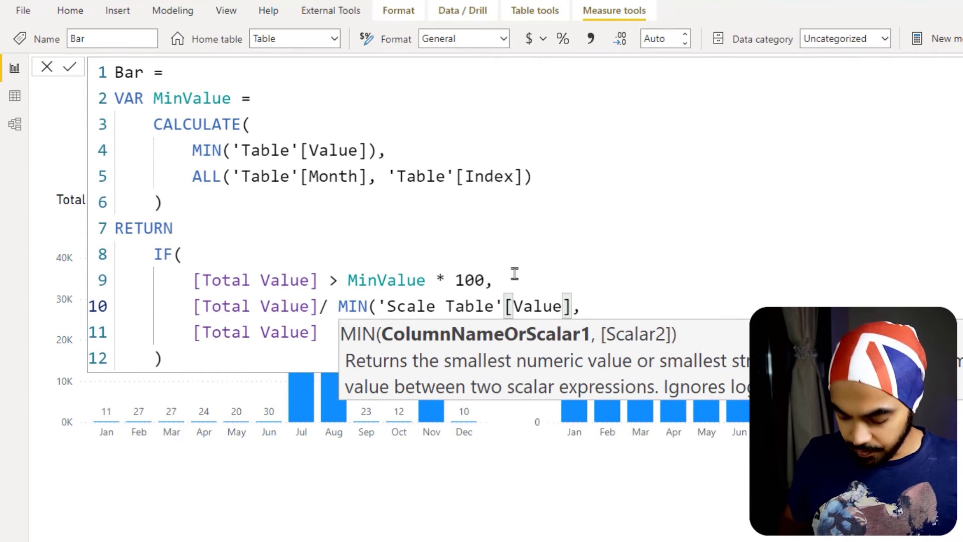
type(")")
Change MIN to MAX and commit the edited Bar measure.
double_click(353, 306)
type("max")
key("Tab")
key("Return")
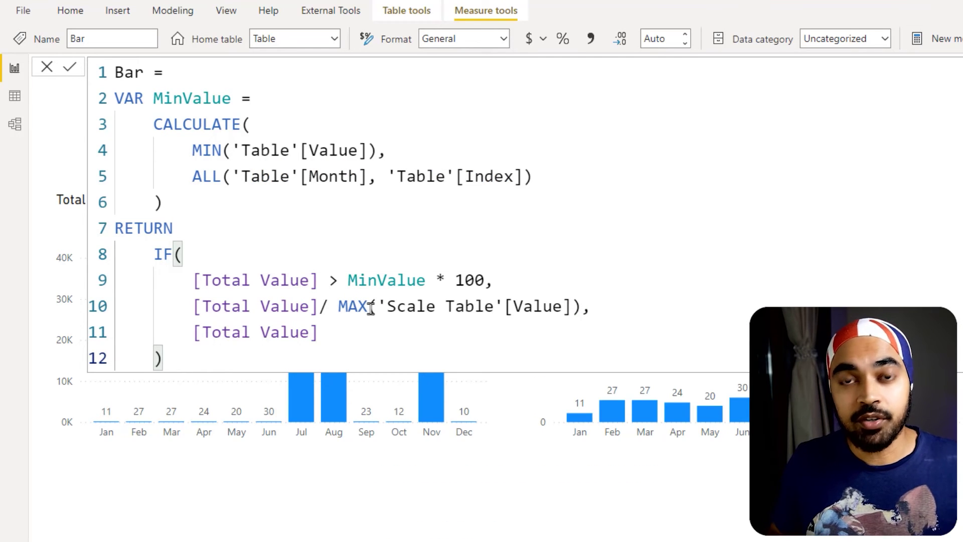
left_click(361, 281)
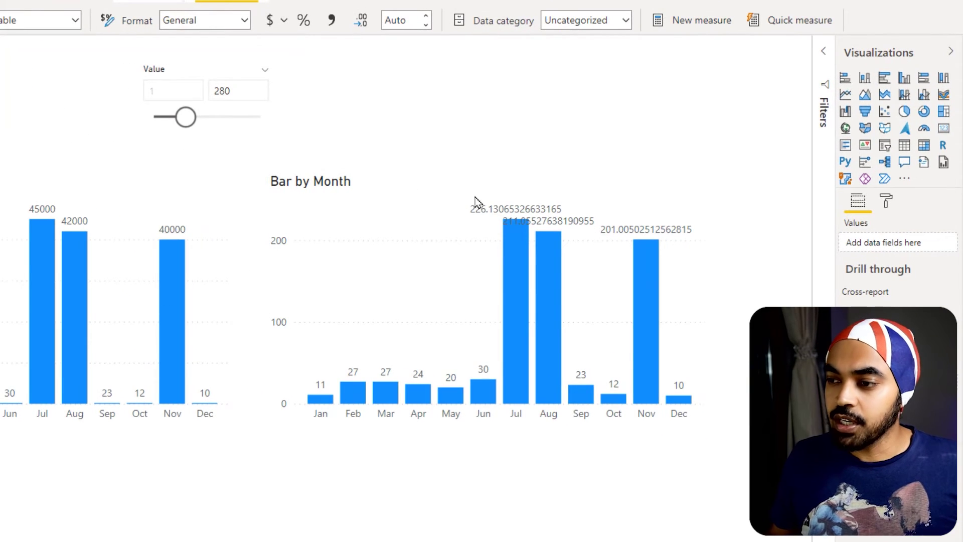
Raise the scale slicer to 500 so Jul drops to about 90.7 and Nov to 80.6.
mouse_move(514, 228)
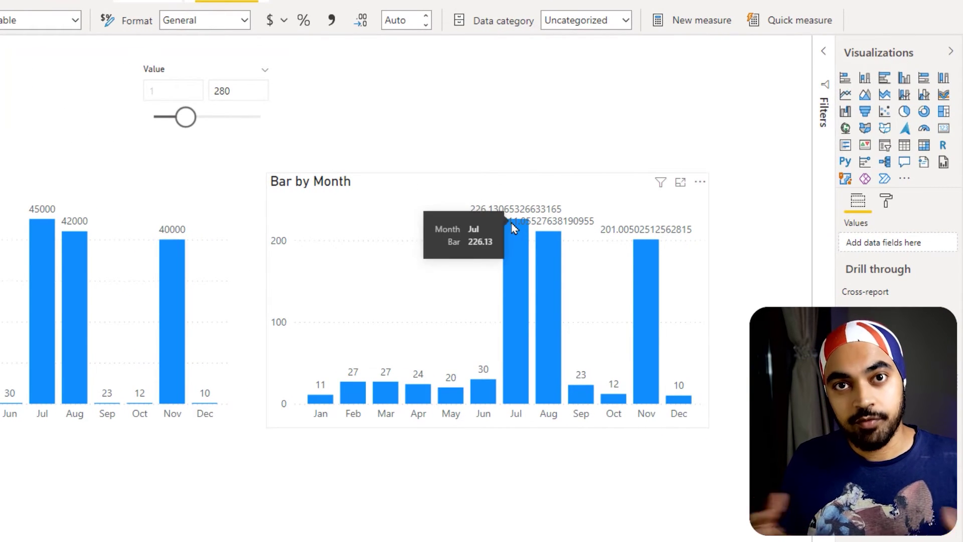
left_click_drag(189, 117, 224, 119)
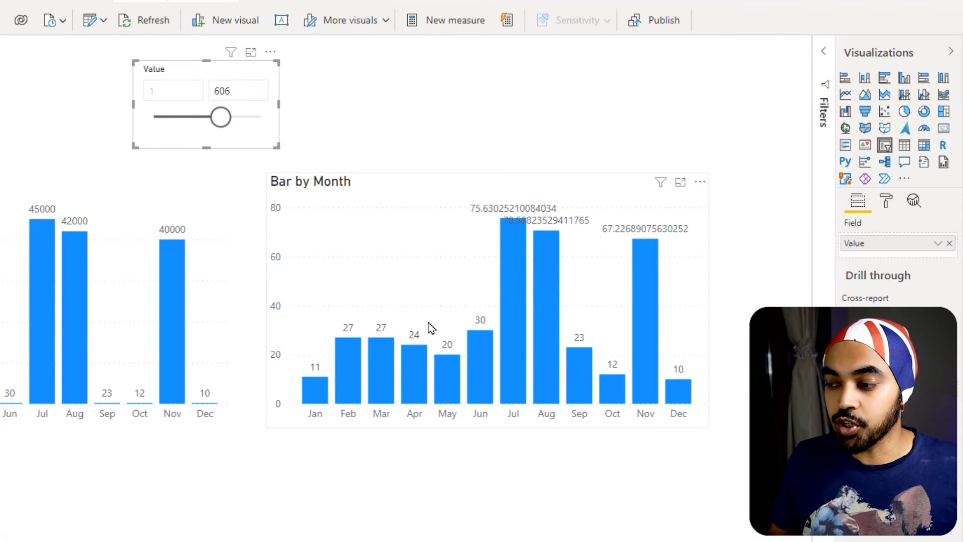
left_click(425, 150)
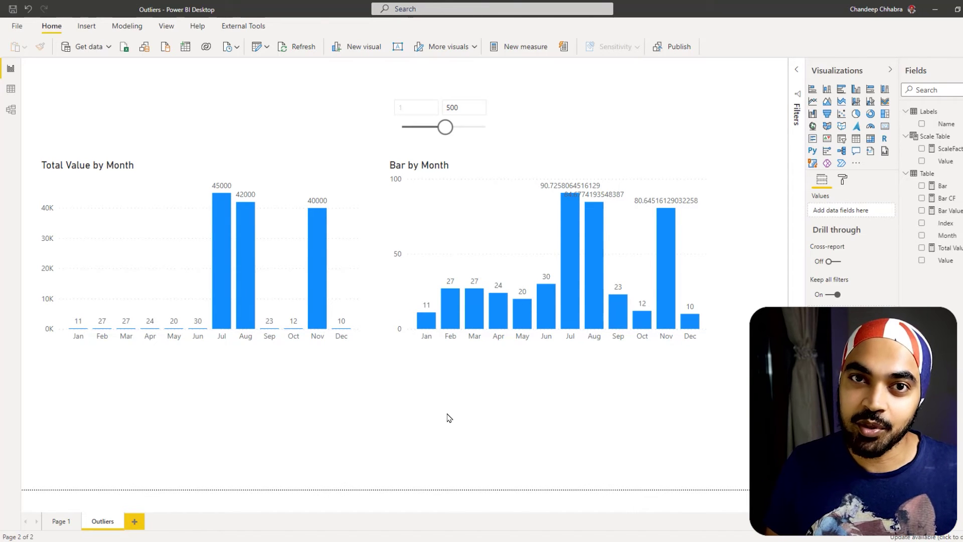
Select the Bar by Month chart and open Outliers.pbix in Tabular Editor from External Tools.
left_click(489, 175)
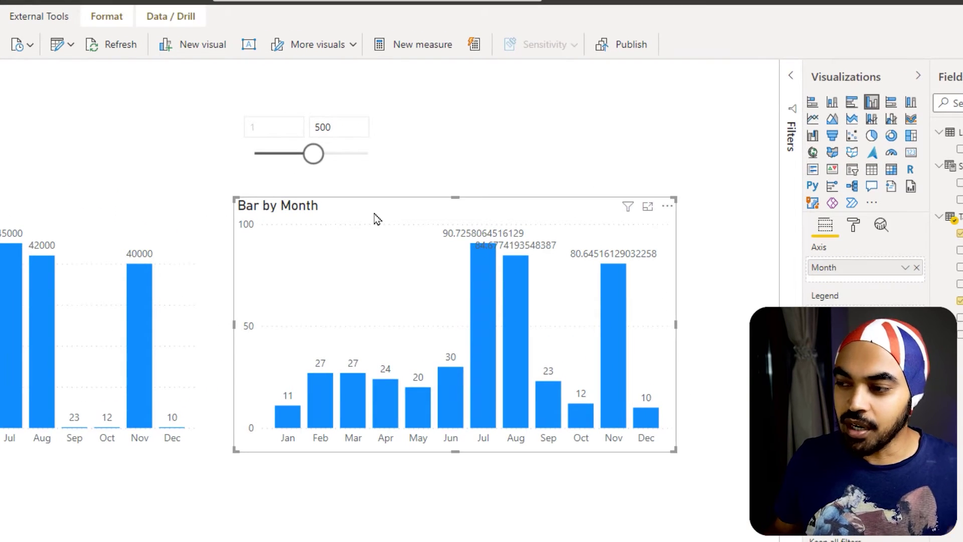
key("ctrl+2")
left_click_drag(437, 210, 470, 246, "ctrl")
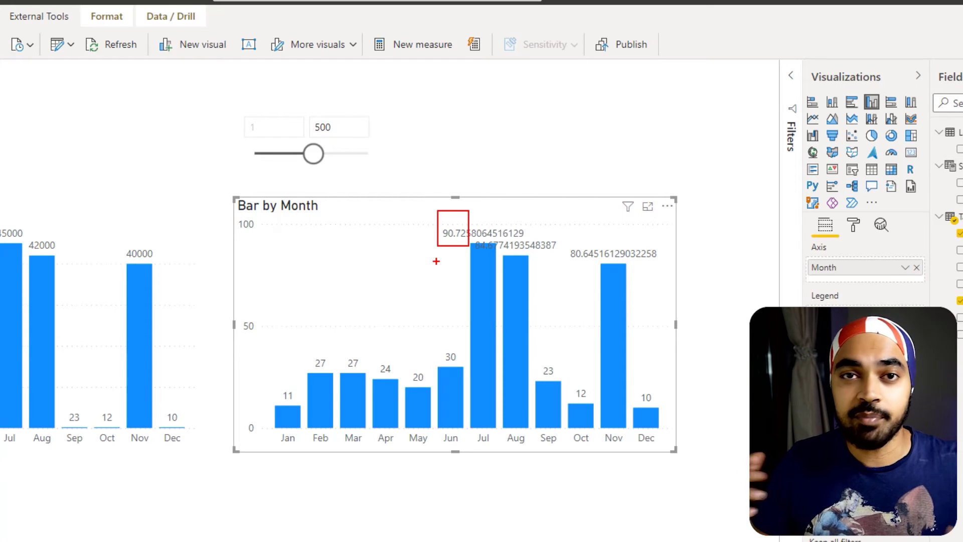
key("Escape")
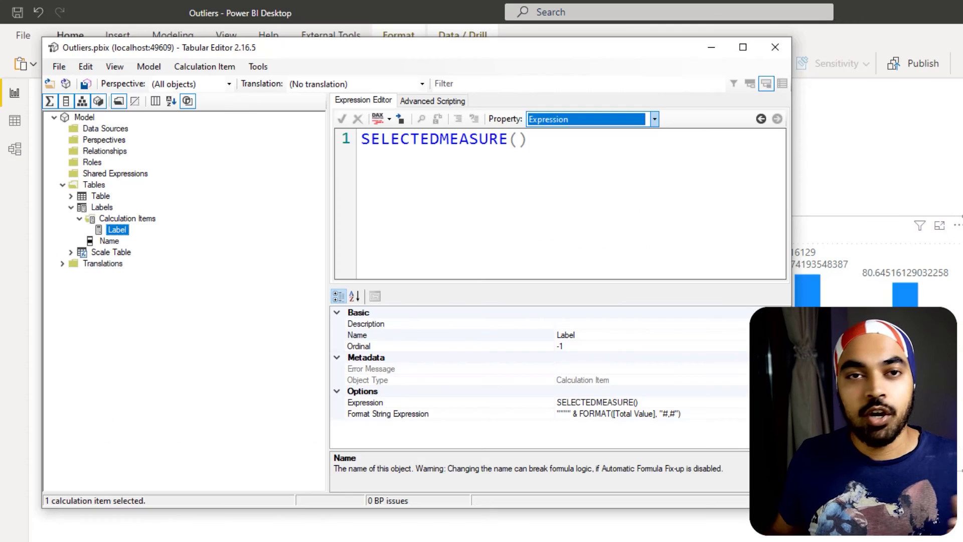
left_click(260, 366)
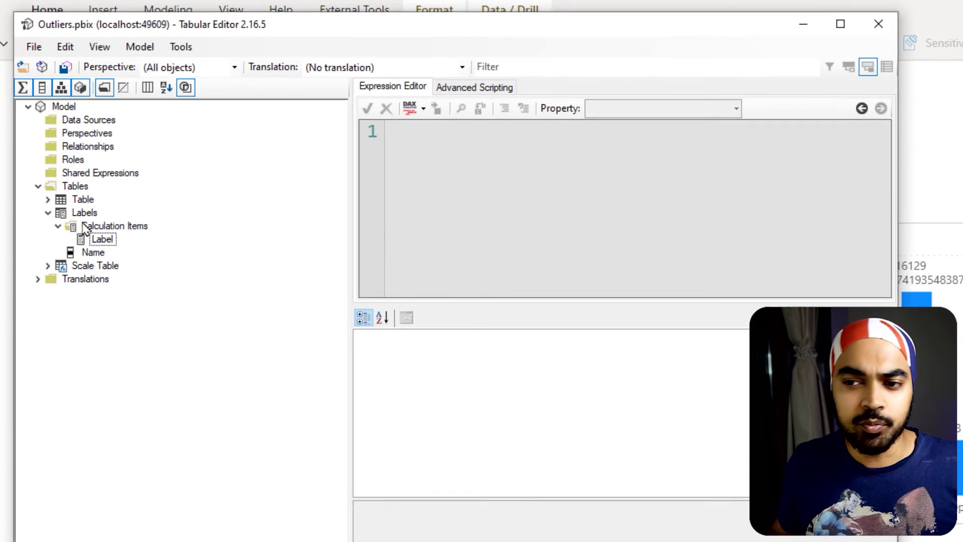
Look at the create-new options on the Tables folder, then dismiss them without creating anything.
left_click(95, 187)
right_click(74, 193)
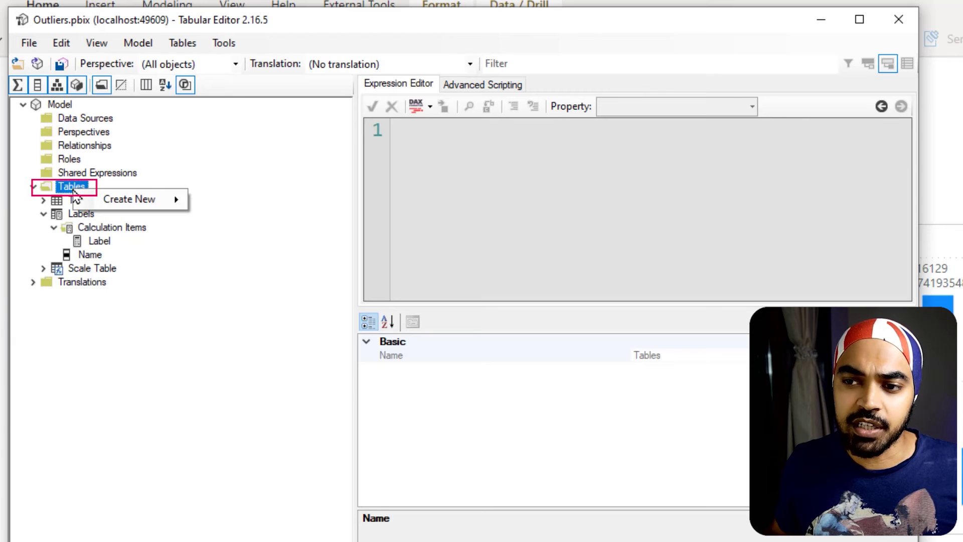
mouse_move(153, 200)
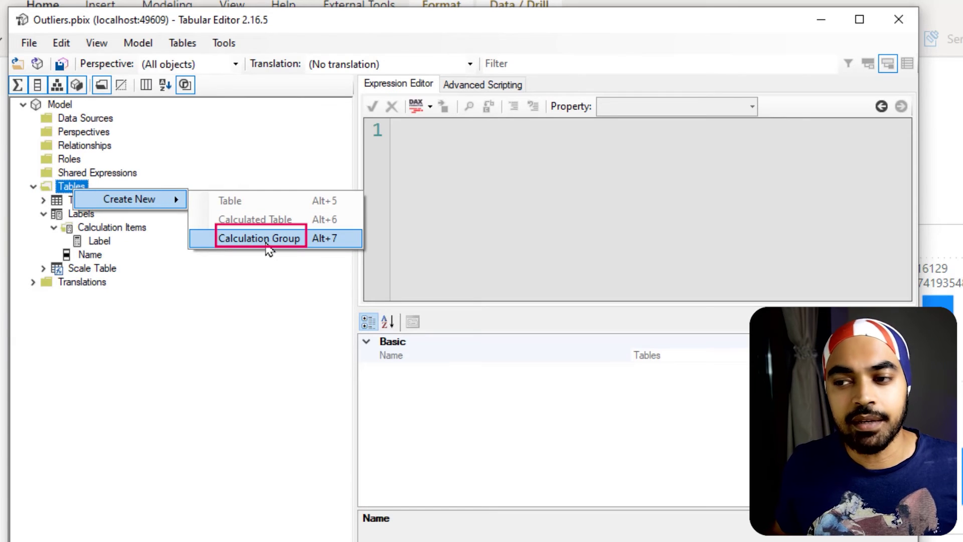
left_click(254, 263)
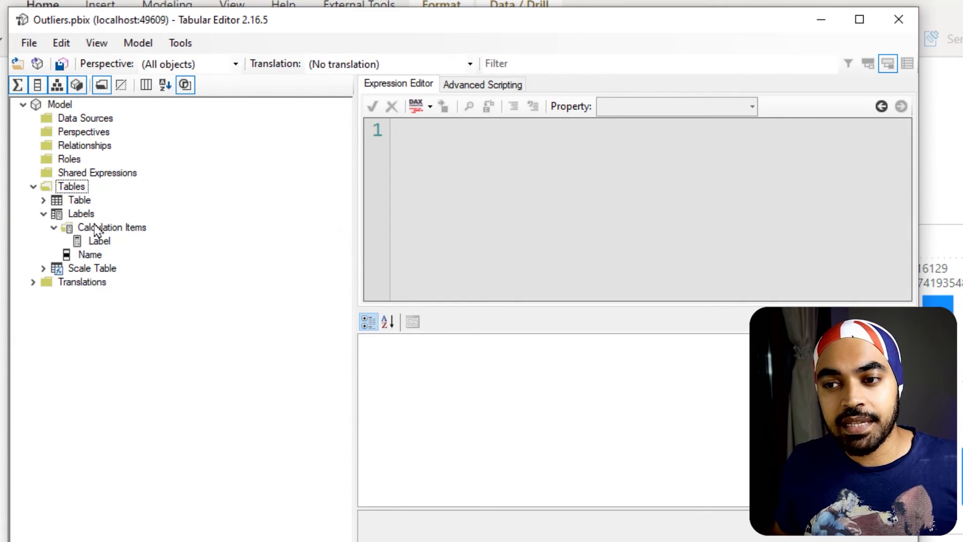
Create a new calculation item in the Labels group and select the Label item.
left_click(86, 219)
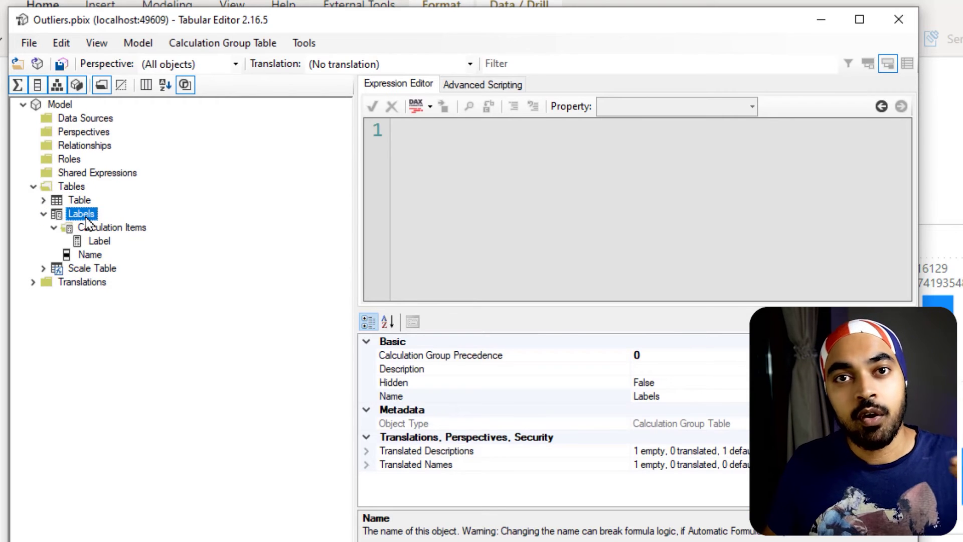
right_click(87, 217)
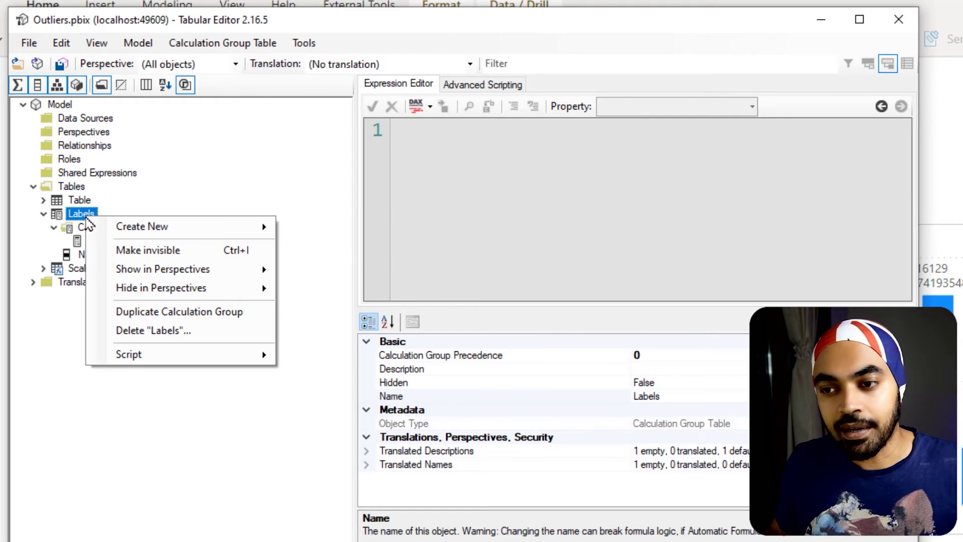
mouse_move(271, 228)
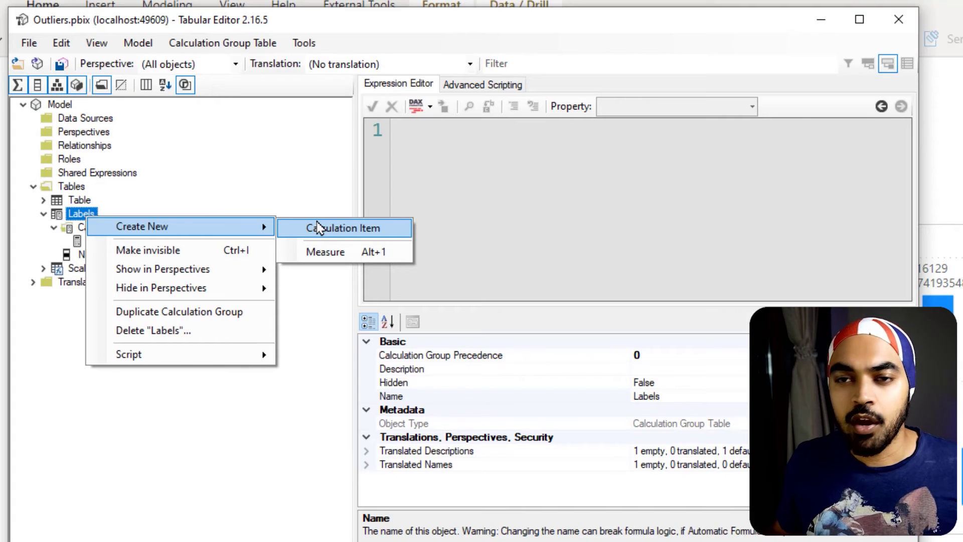
left_click(32, 298)
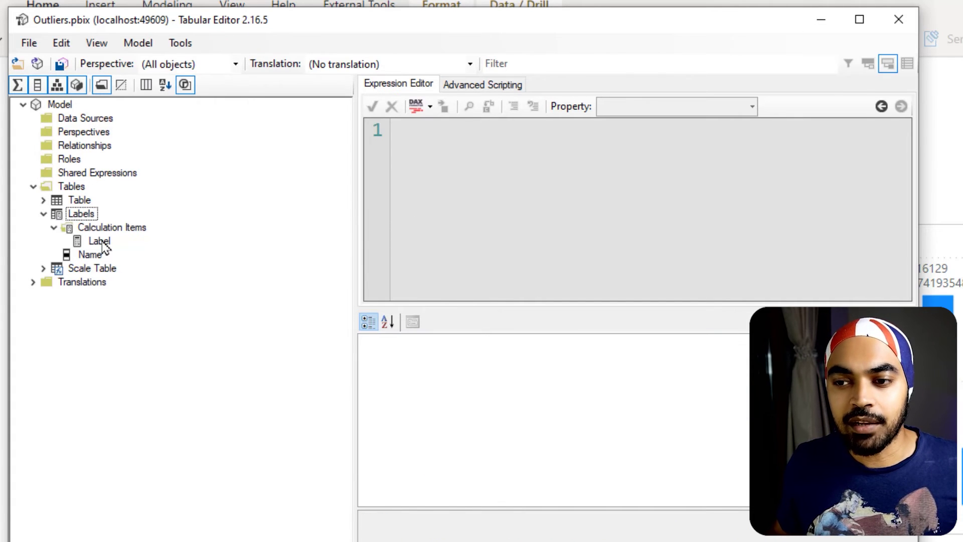
left_click(99, 241)
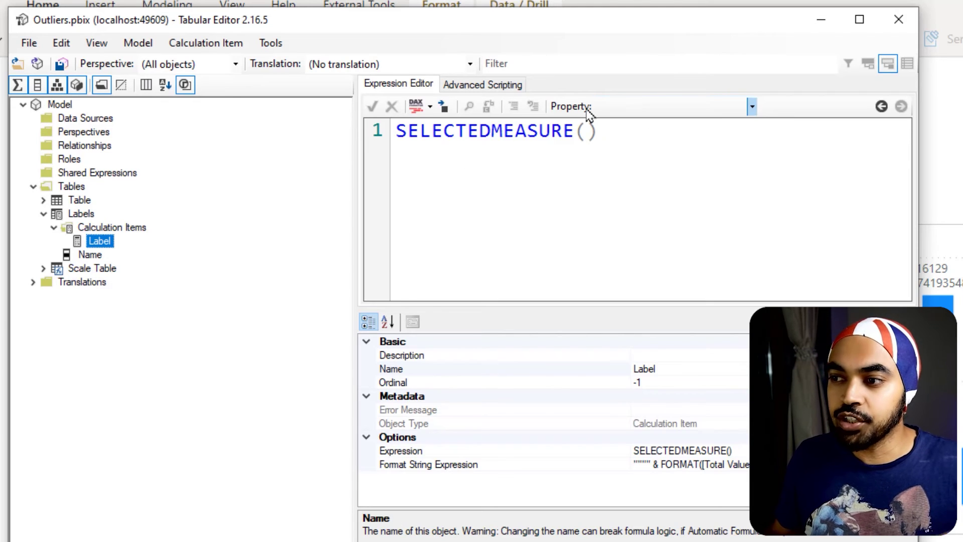
Show the Label item's Format String Expression, FORMAT([Total Value], "#,#").
left_click(641, 108)
left_click(672, 136)
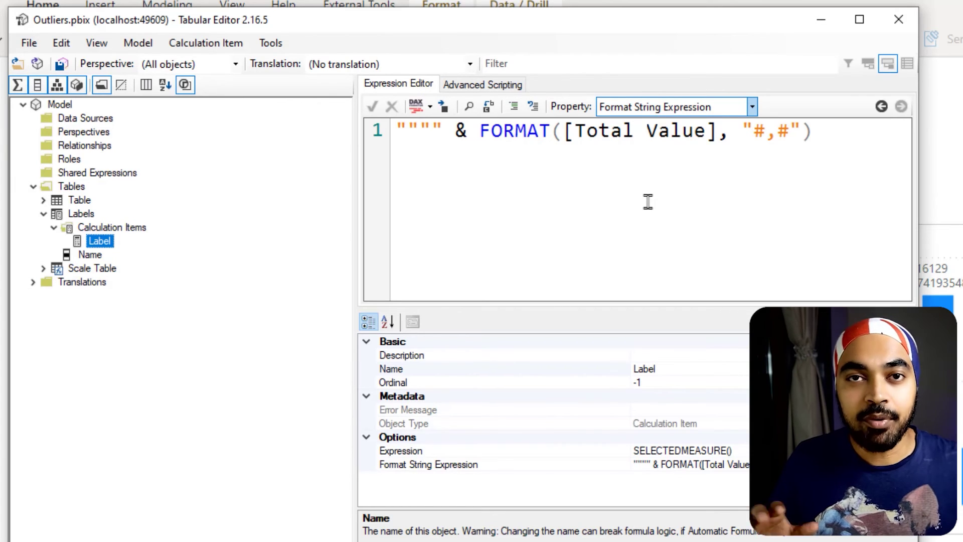
left_click(648, 202)
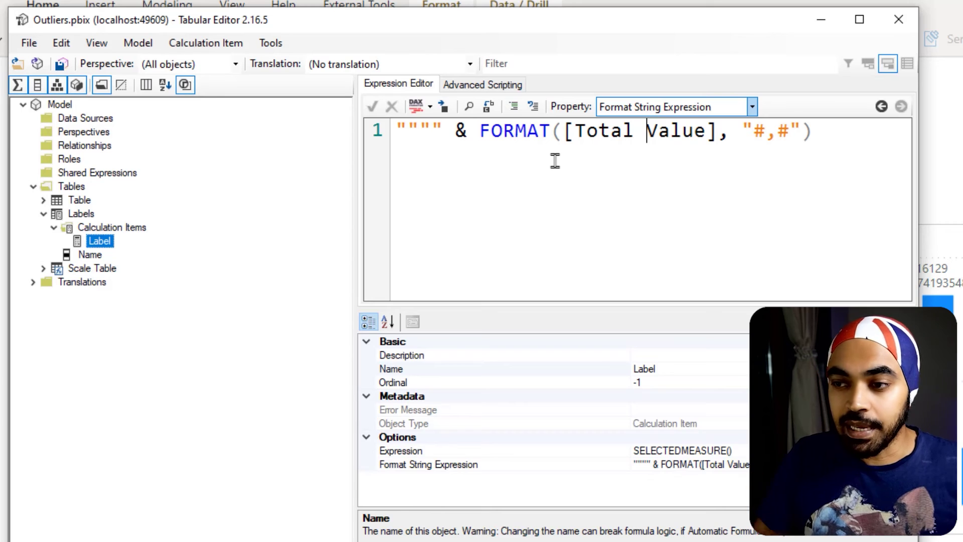
key("ctrl+2")
mouse_move(637, 154)
left_mouse_down()
mouse_move(642, 189)
mouse_move(635, 153)
mouse_move(627, 173)
mouse_move(650, 161)
left_mouse_up()
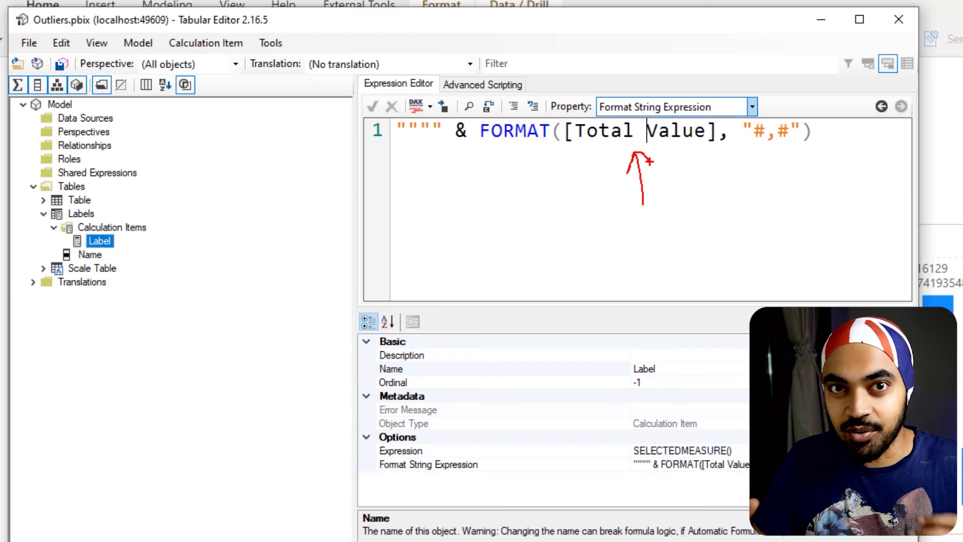
key("Escape")
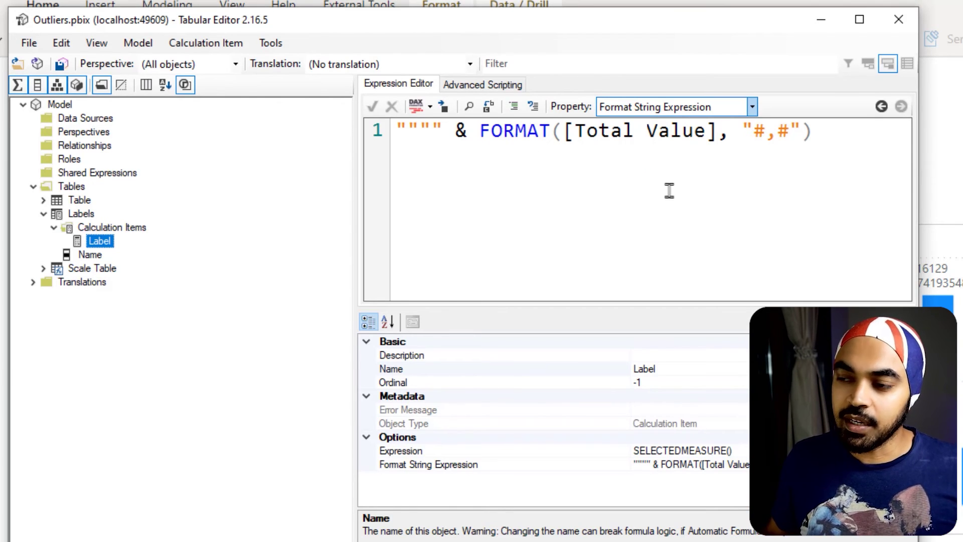
Mark up parts of the expression on screen, then return to the Power BI report.
key("ctrl+2")
left_click_drag(585, 146, 661, 146)
left_click_drag(754, 147, 790, 148)
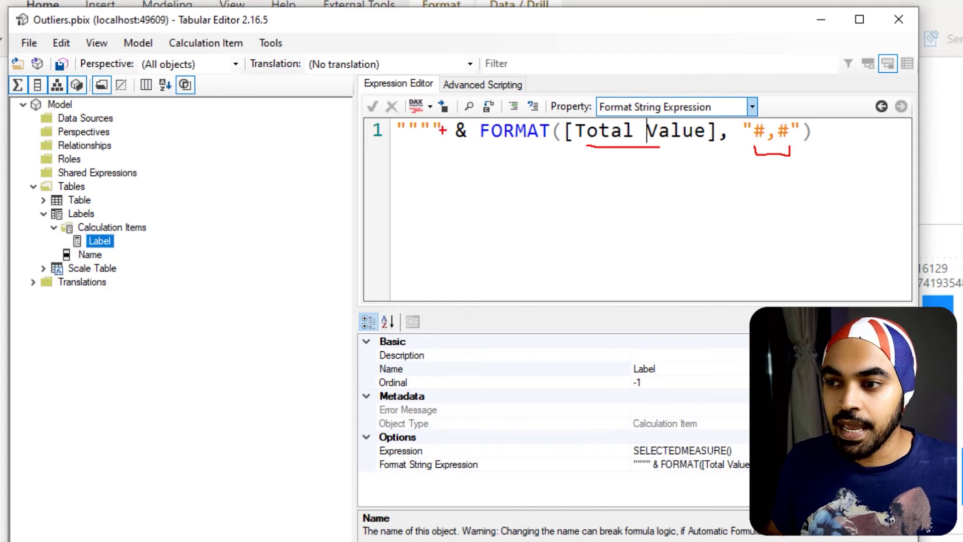
mouse_move(445, 119)
left_mouse_down()
mouse_move(410, 110)
mouse_move(382, 129)
mouse_move(422, 149)
mouse_move(445, 116)
left_mouse_up()
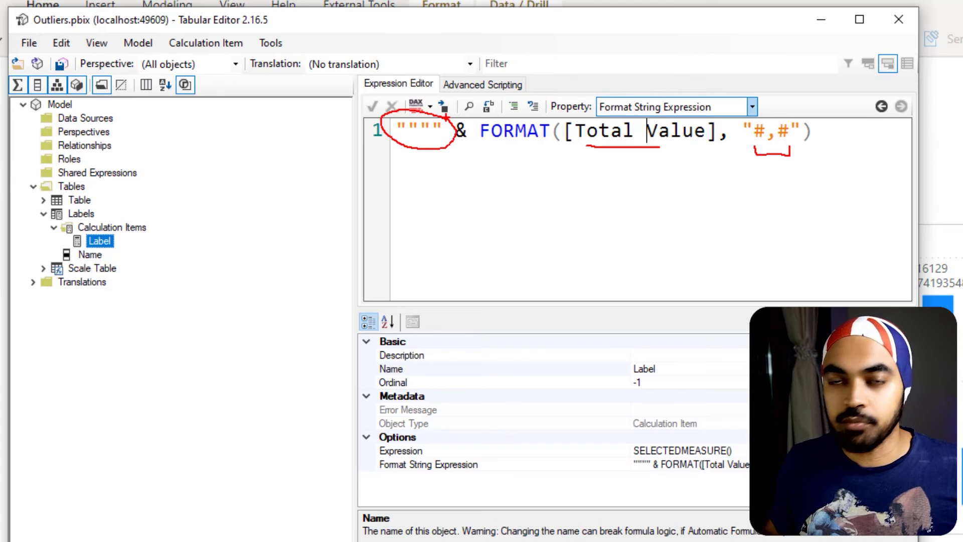
key("Escape")
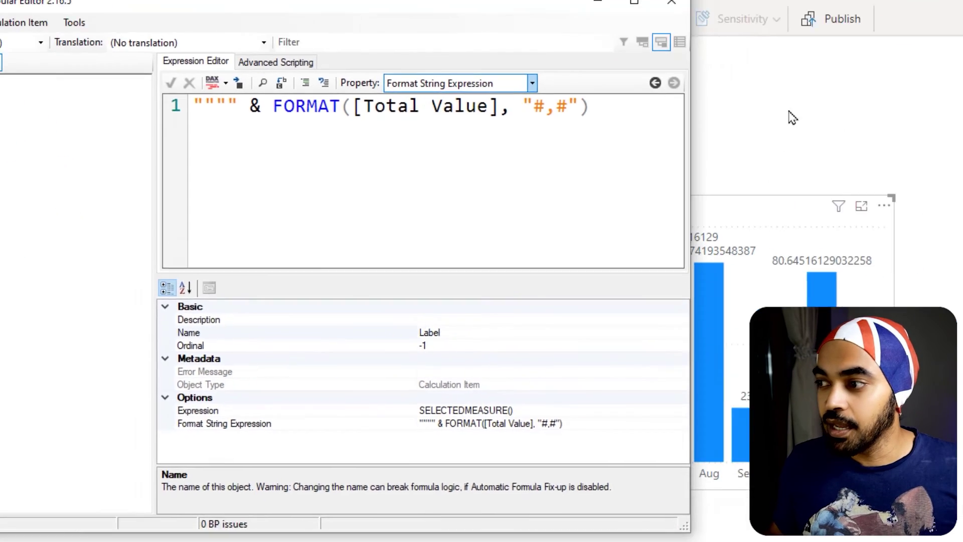
left_click(952, 148)
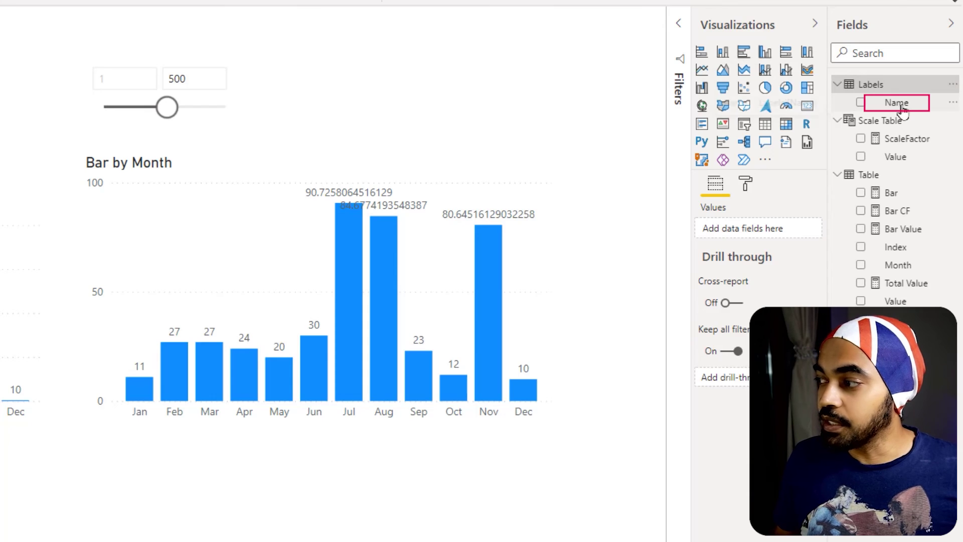
Add Labels Name as a small slicer with Label ticked, so outlier labels read 45,000, 42,000, 40,000.
left_click_drag(901, 107, 473, 53)
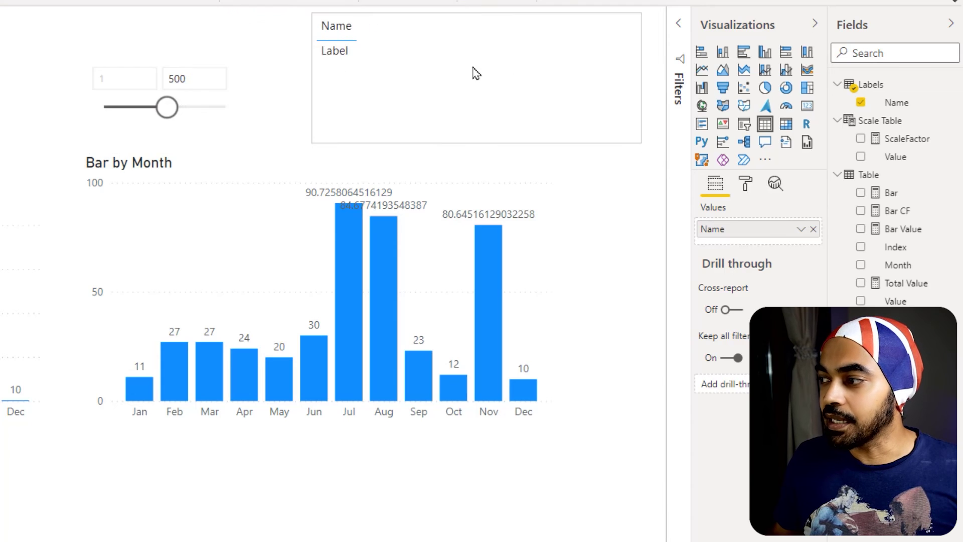
left_click(744, 124)
left_click_drag(584, 149, 410, 139)
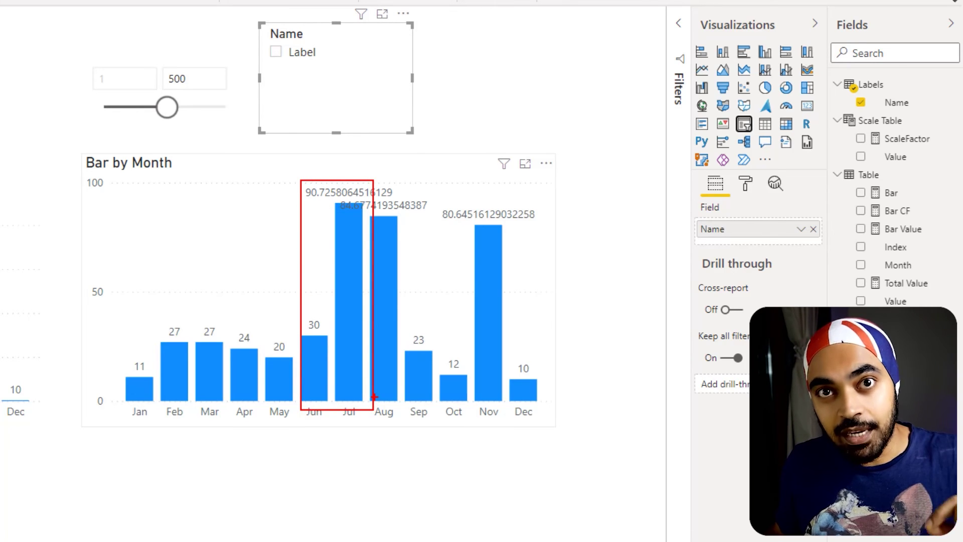
left_click(290, 57)
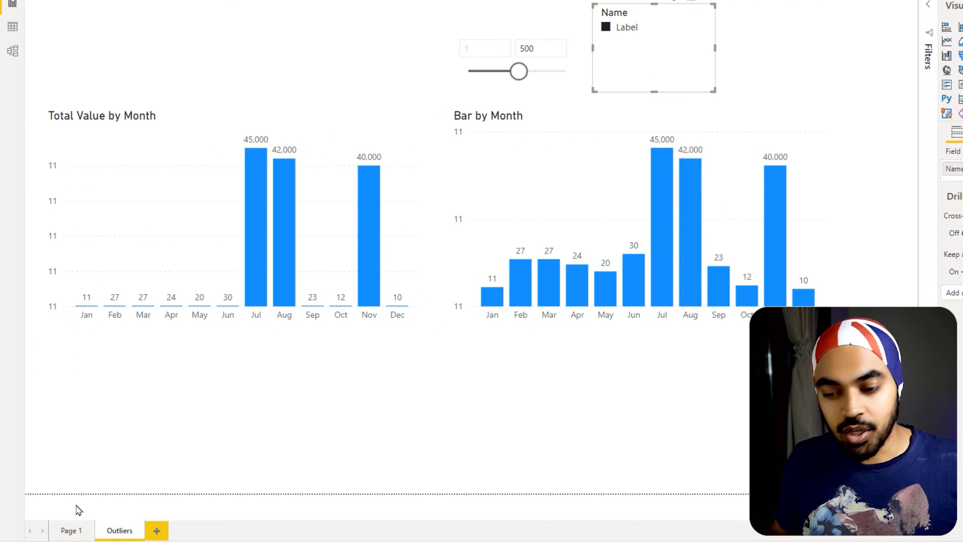
On Page 1, select the Large Outliers bar chart and show the Bar CF measure's DAX.
left_click(71, 530)
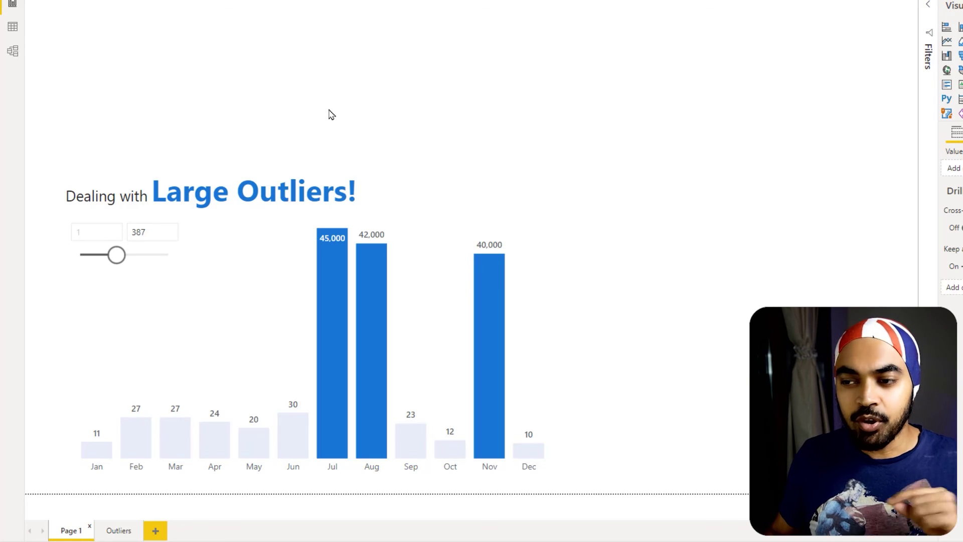
left_click(453, 240)
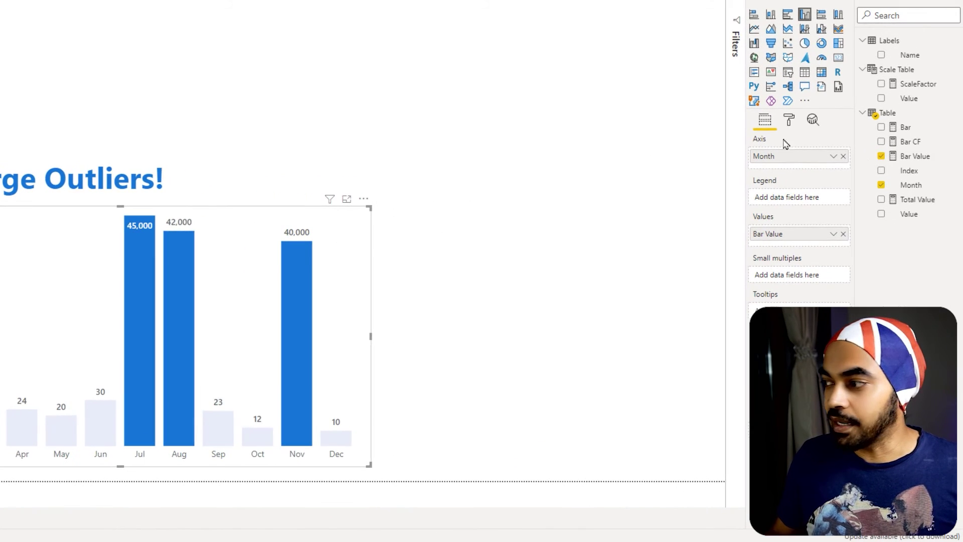
left_click(903, 142)
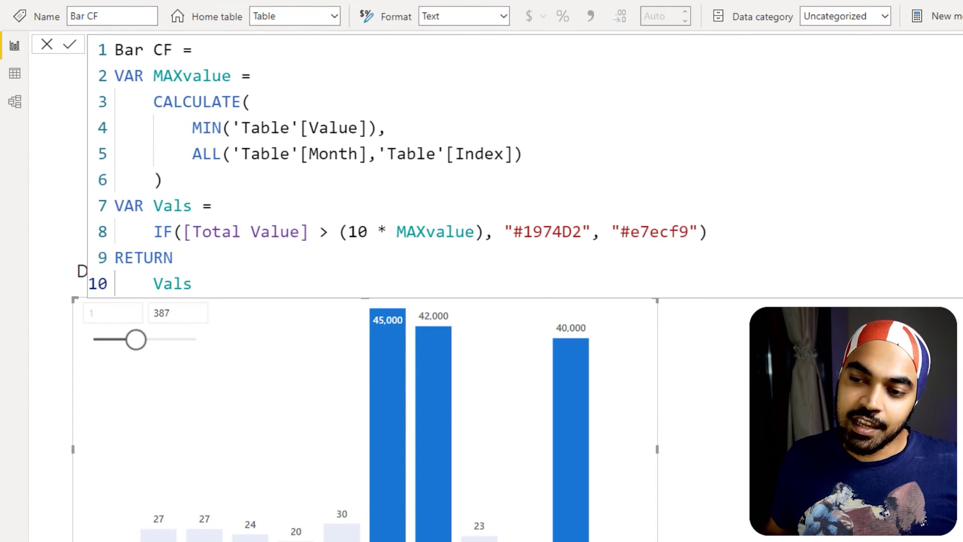
left_click_drag(149, 214, 490, 250)
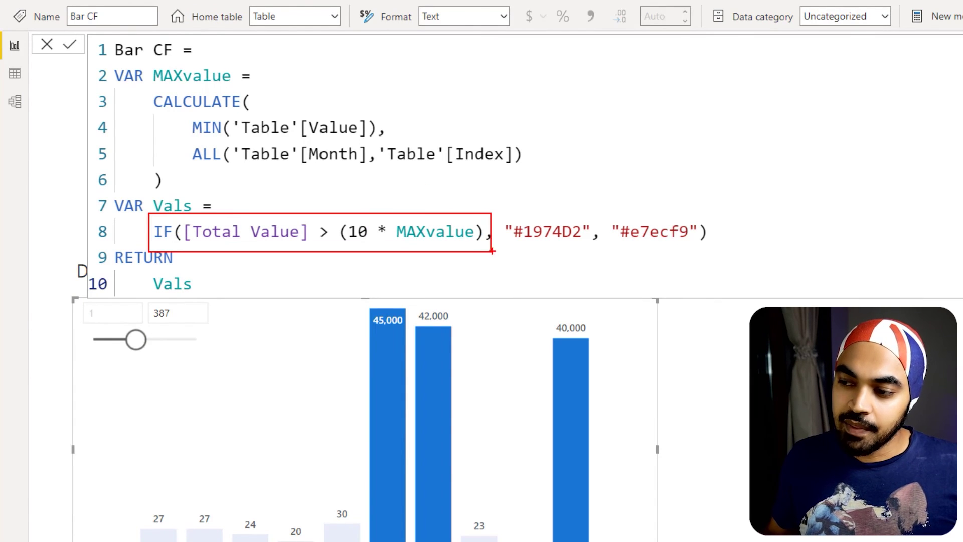
mouse_move(557, 249)
left_mouse_down()
mouse_move(561, 282)
mouse_move(557, 240)
mouse_move(566, 248)
left_mouse_up()
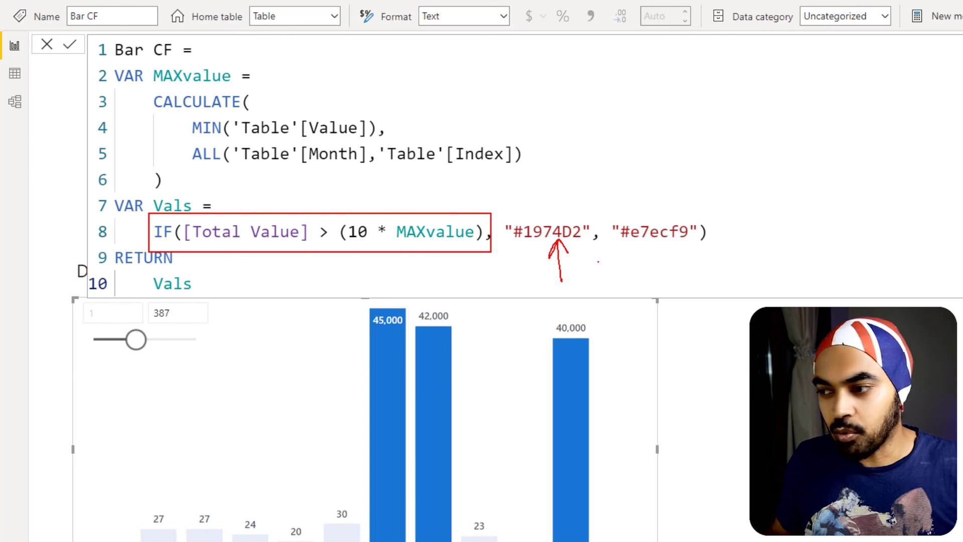
mouse_move(656, 261)
left_mouse_down()
mouse_move(656, 248)
mouse_move(664, 261)
left_mouse_up()
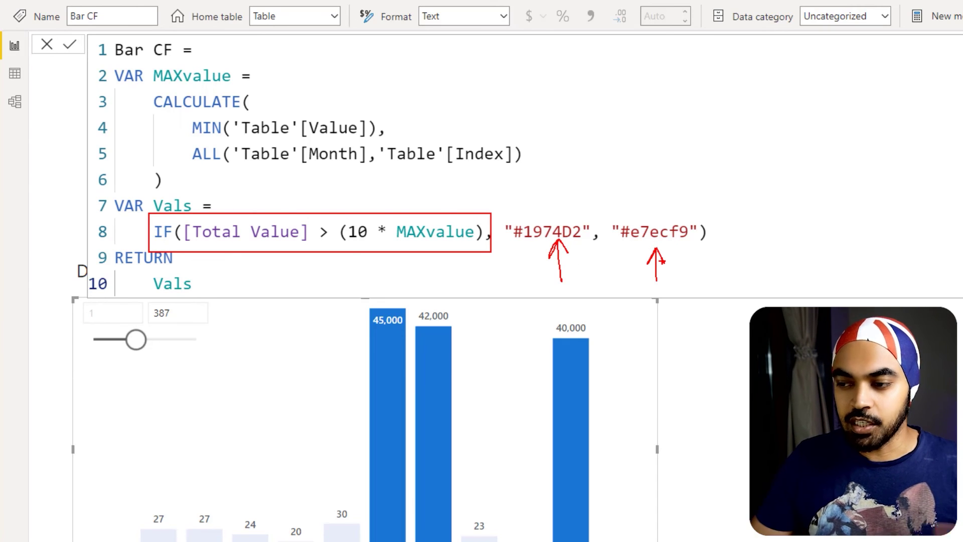
key("Escape")
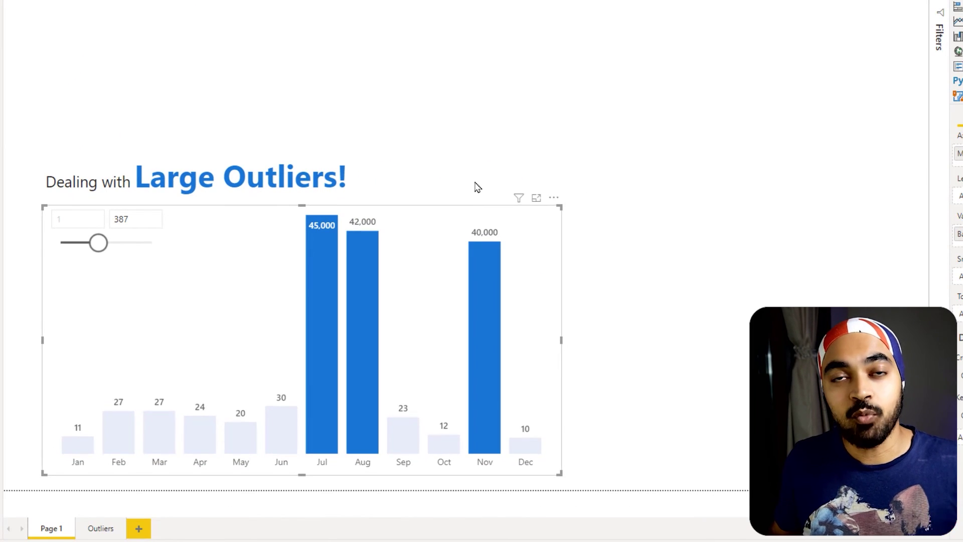
left_click(798, 107)
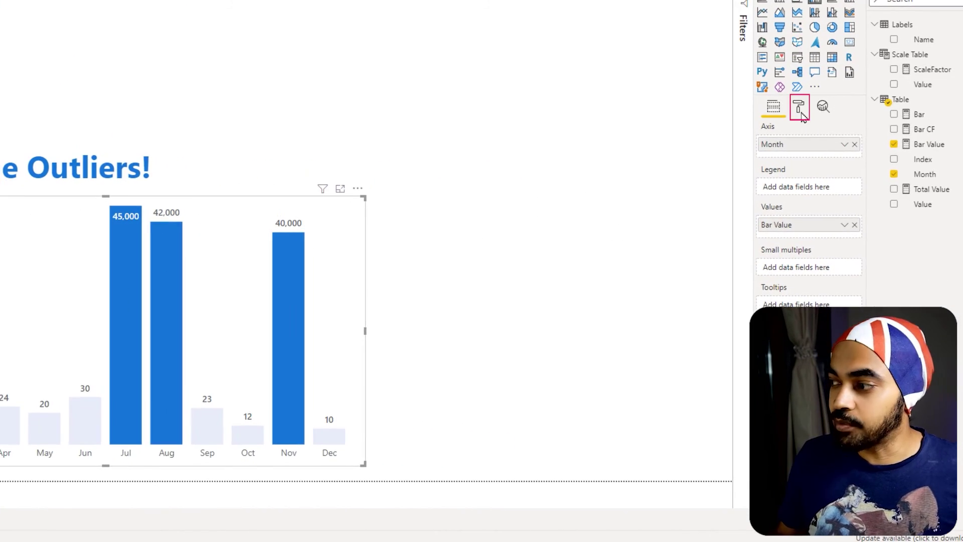
left_click(778, 244)
left_click(780, 284)
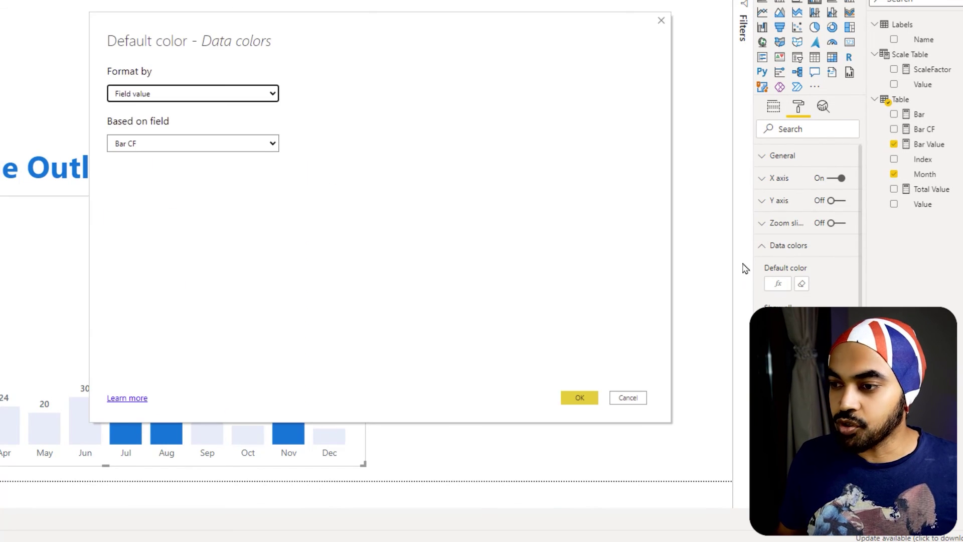
mouse_move(106, 123)
left_mouse_down()
mouse_move(149, 159)
mouse_move(151, 148)
mouse_move(391, 143)
mouse_move(711, 112)
mouse_move(875, 125)
left_mouse_up()
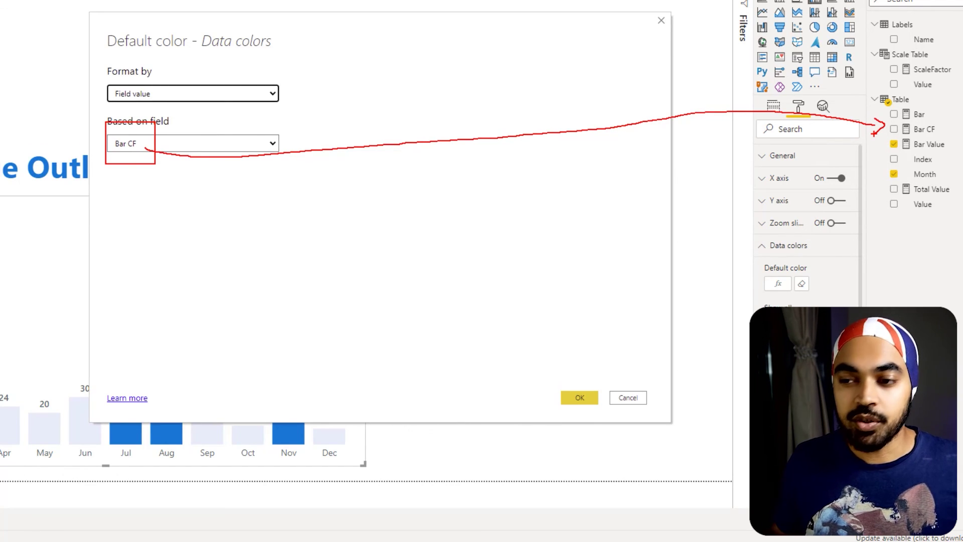
left_click(633, 397)
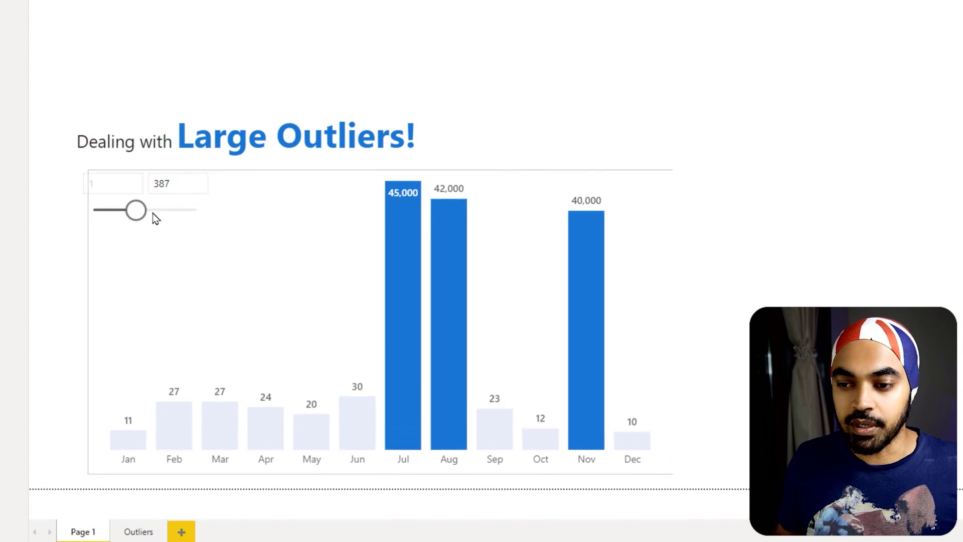
Move the Page 1 scale slicer to 570, then down to 232.
mouse_move(136, 210)
left_mouse_down()
mouse_move(170, 216)
mouse_move(121, 210)
left_mouse_up()
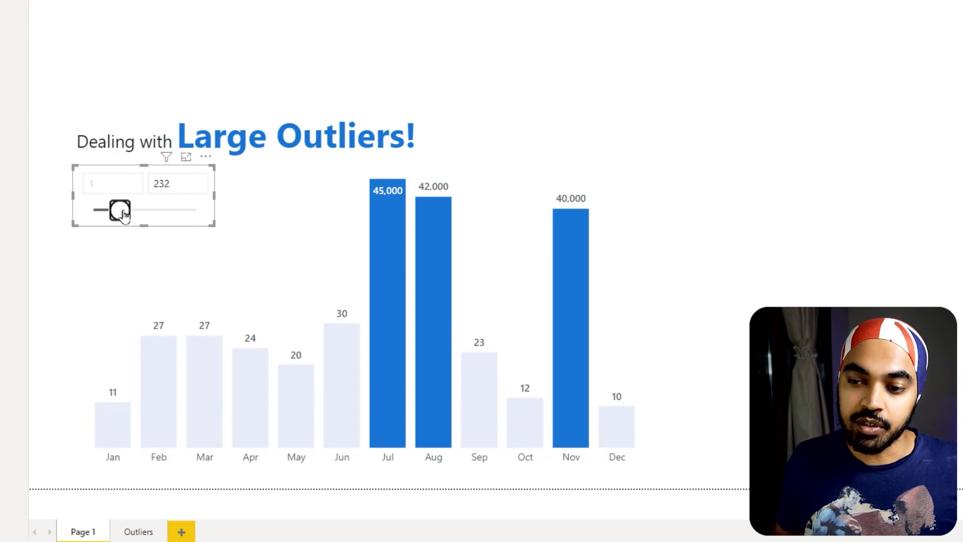
left_click(233, 68)
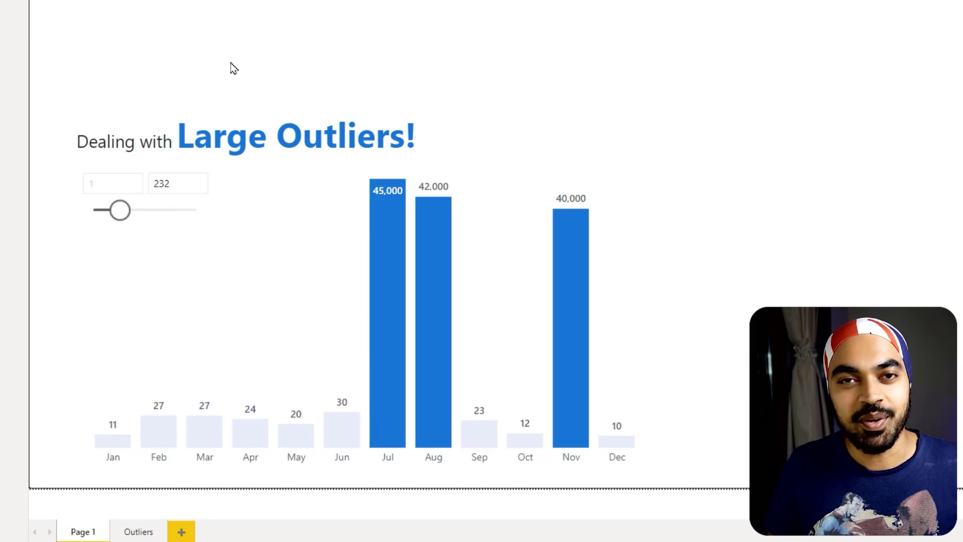